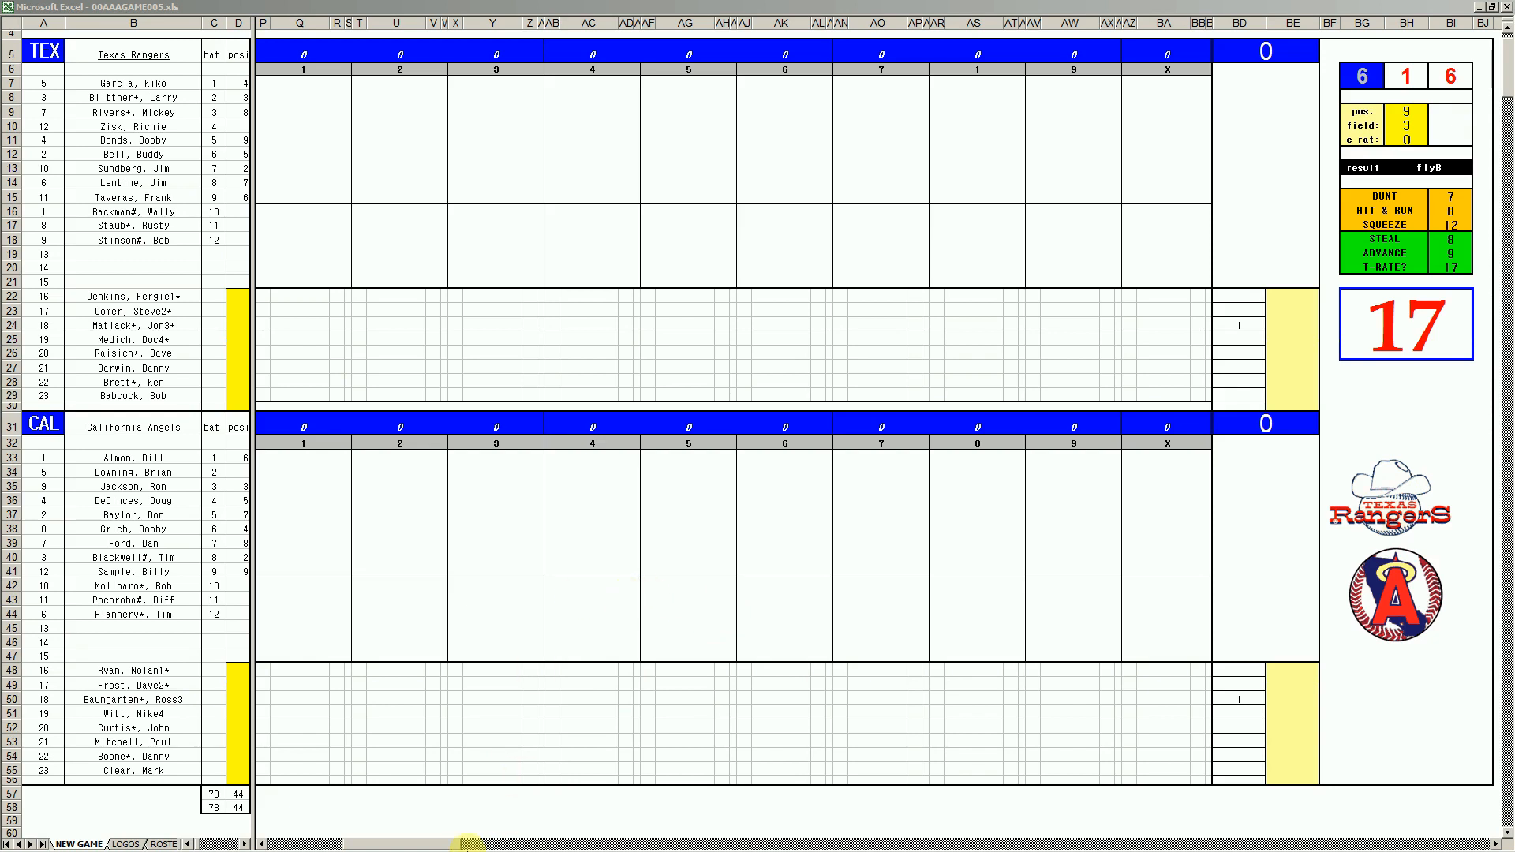
- Open the 51caltex.xls scoresheet and review the key plays in innings 4, 7 and 9 for both teams
click(553, 846)
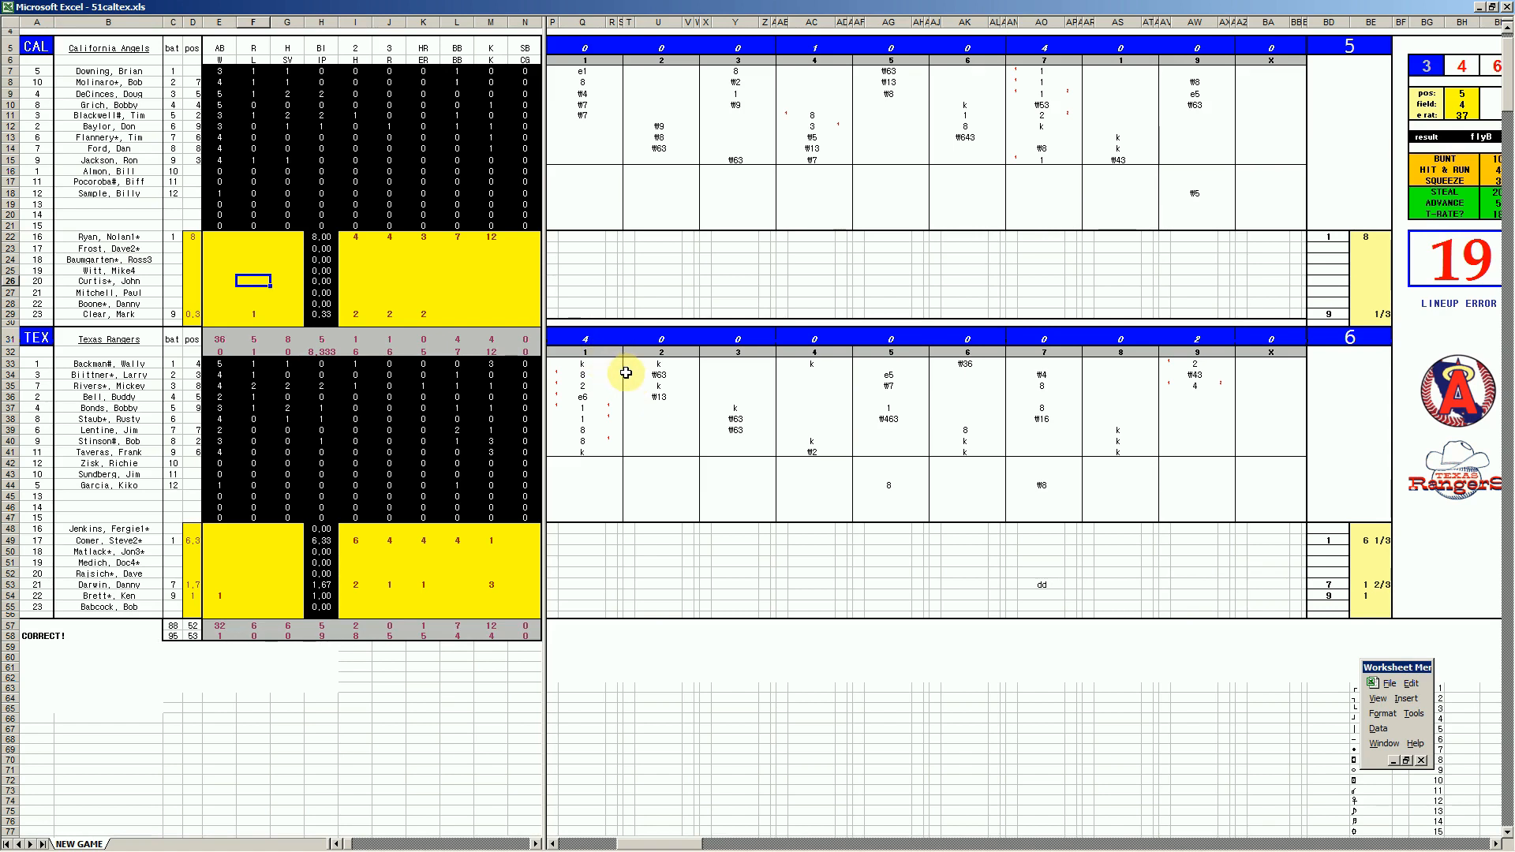
click(816, 126)
text(3)
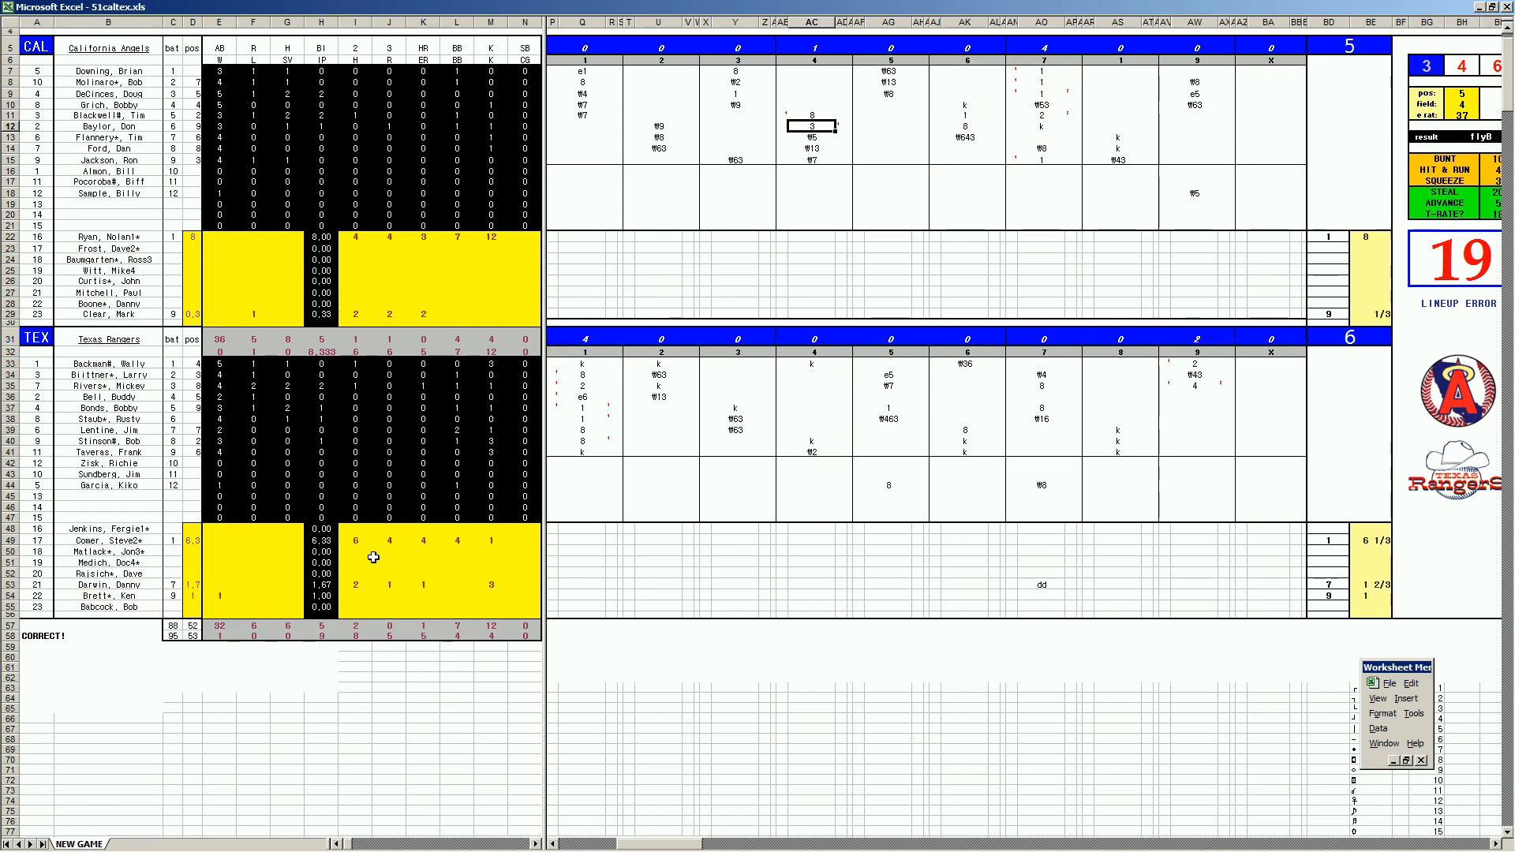
click(1044, 116)
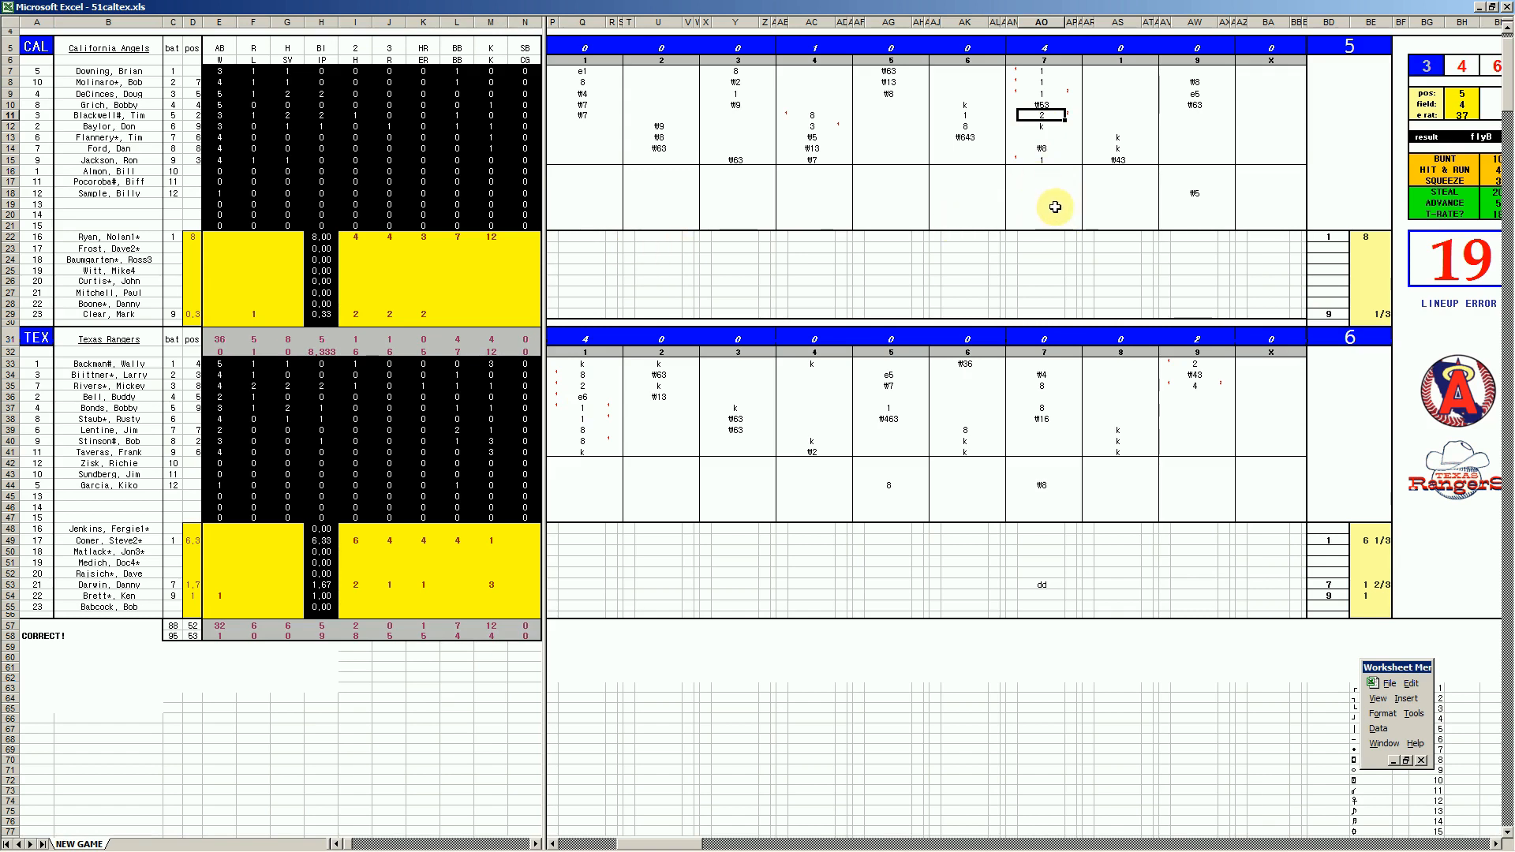
click(116, 317)
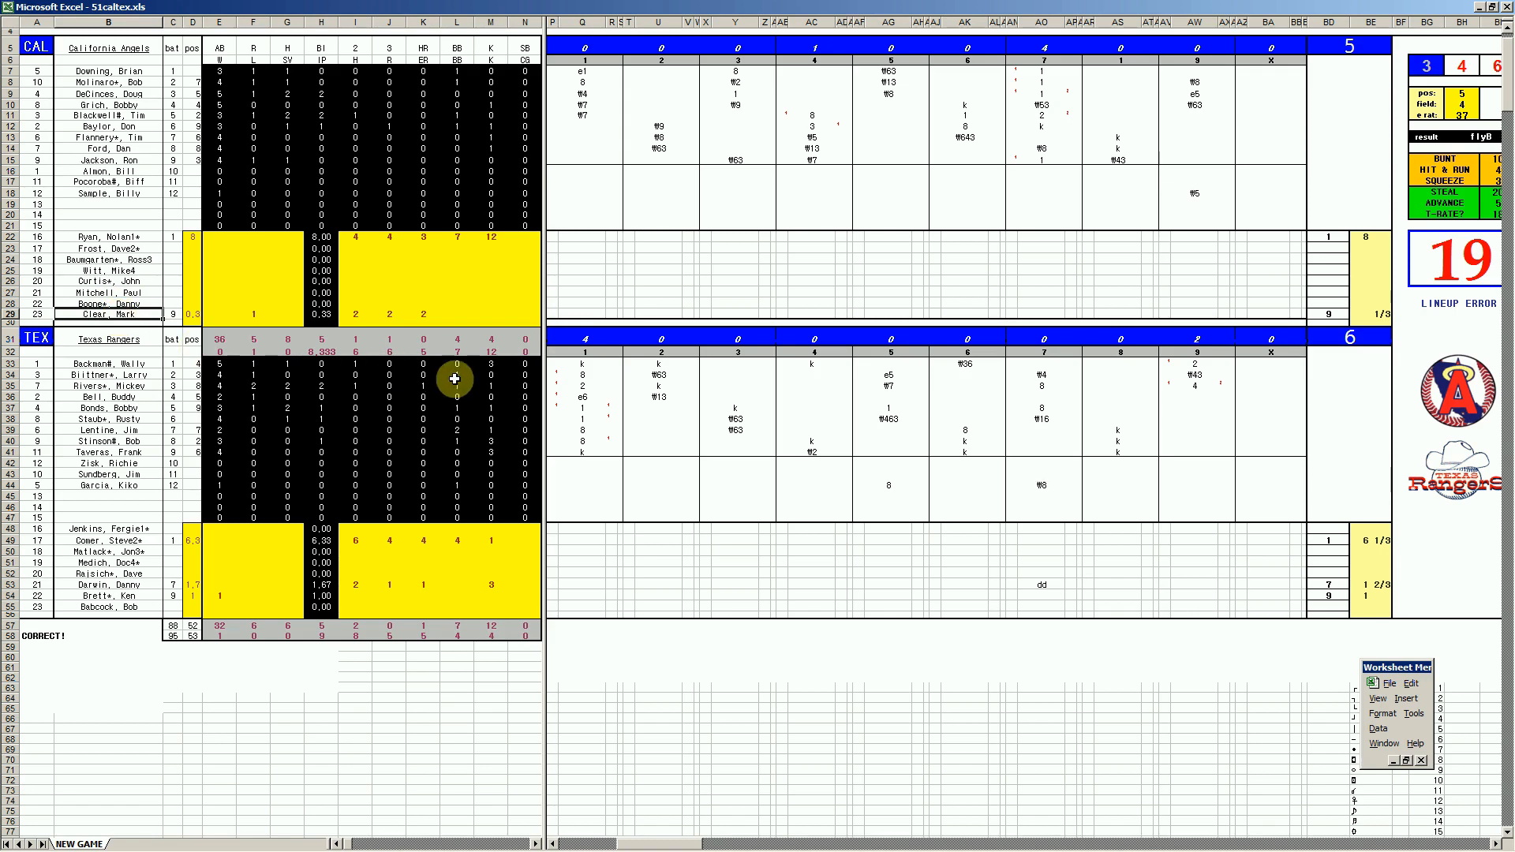
click(1193, 364)
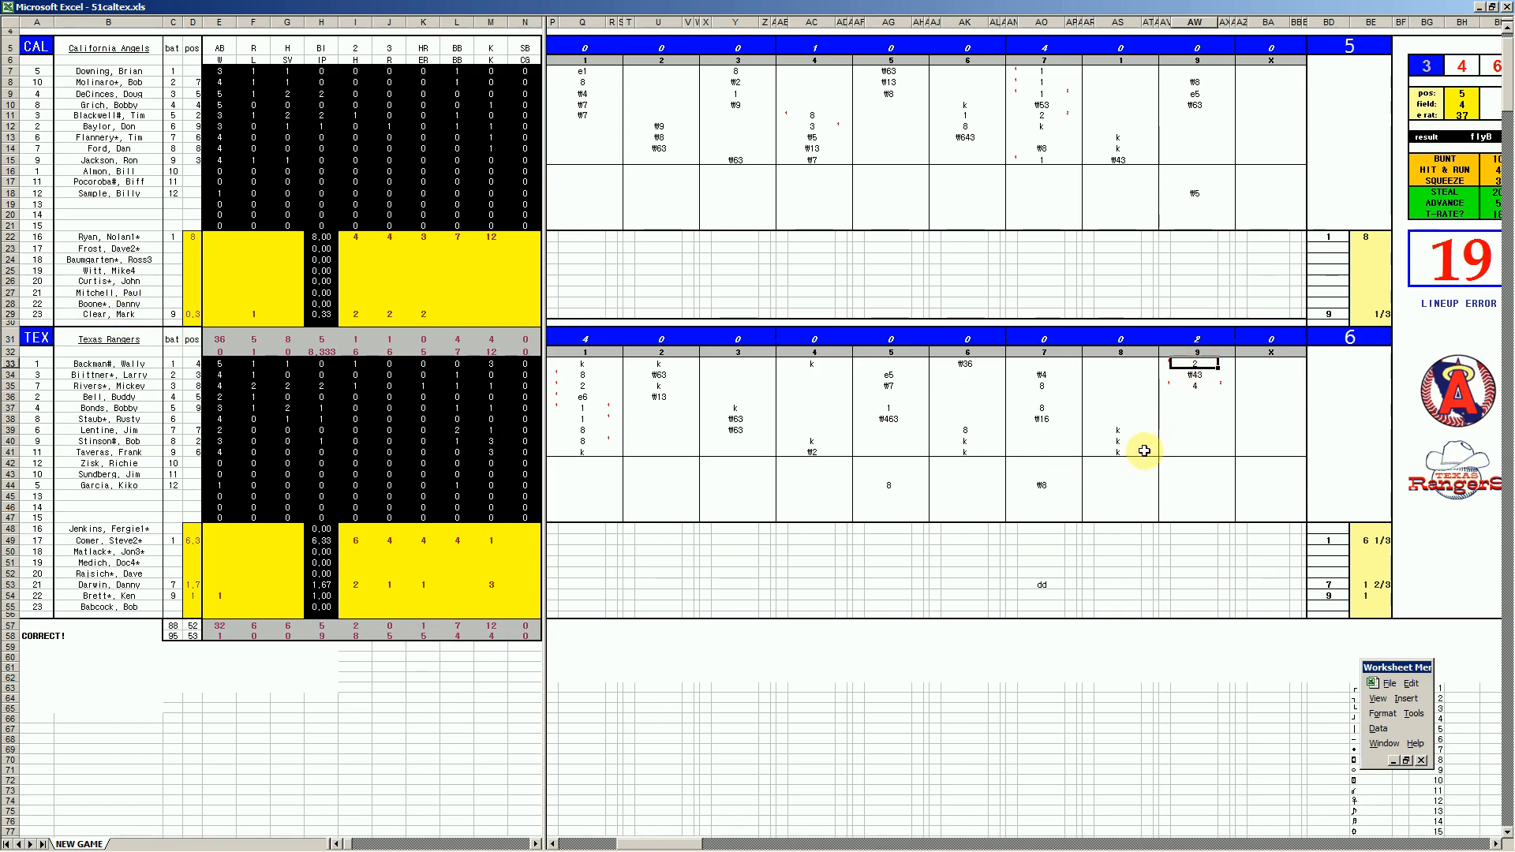
click(1194, 386)
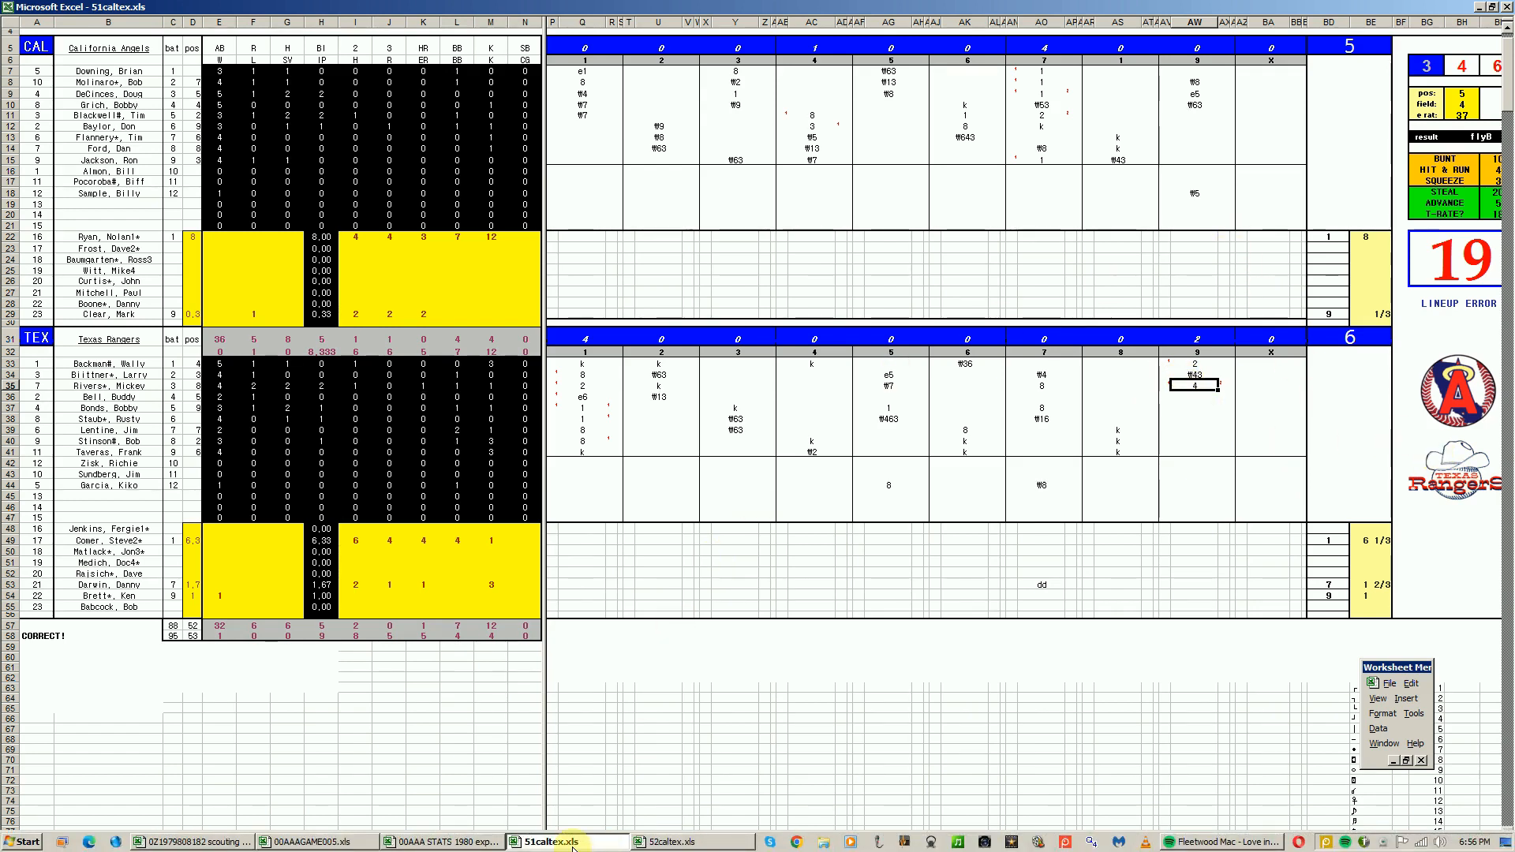
- Close the 51caltex.xls workbook without saving its changes
click(574, 842)
right_click(573, 842)
click(543, 819)
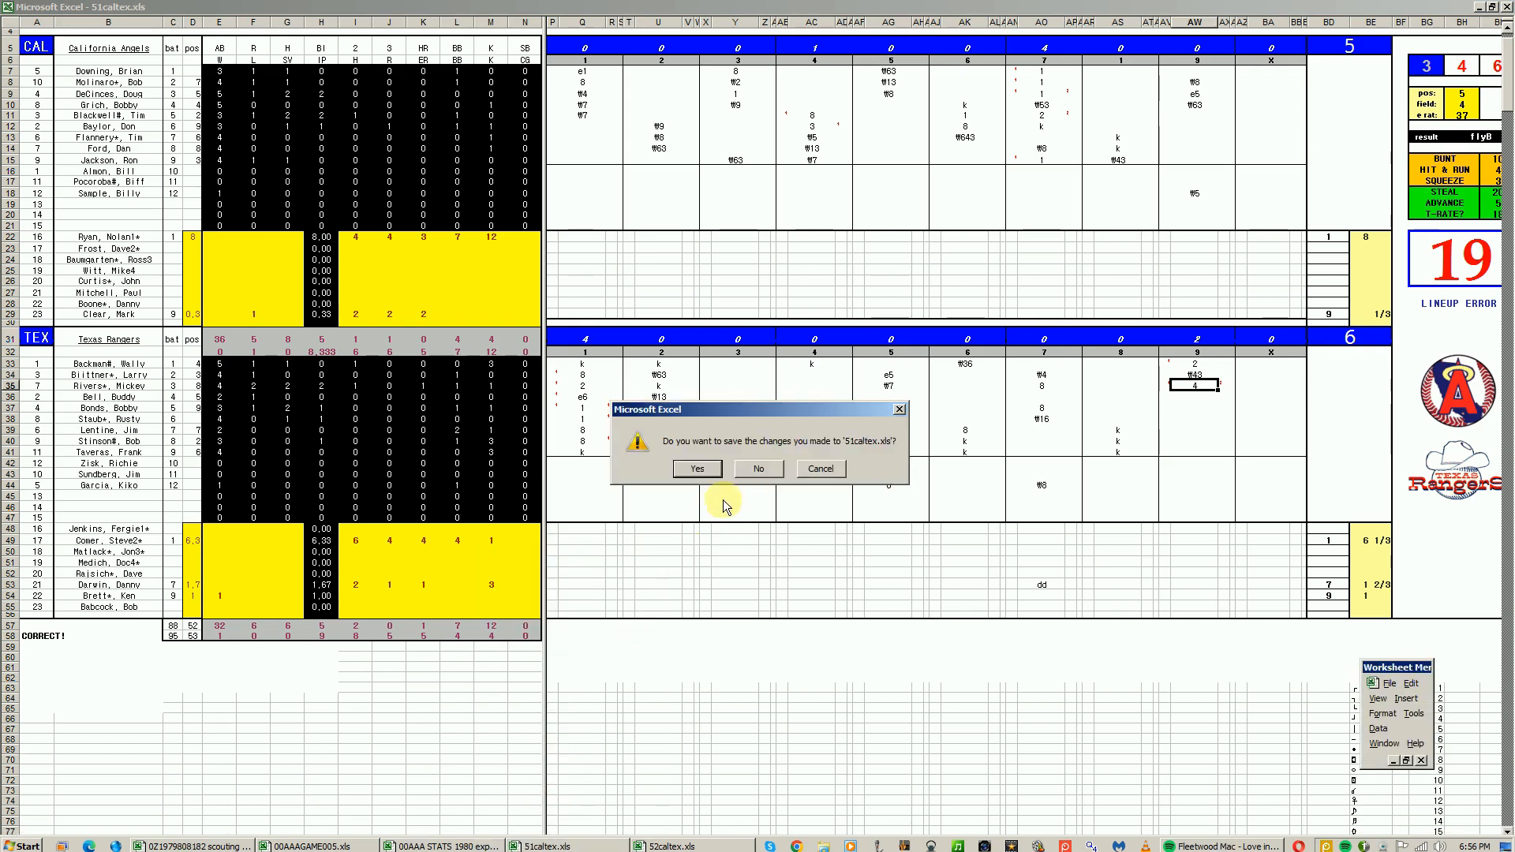
click(756, 468)
- Bring up the 52caltex.xls scoresheet and review both teams' key plays from the first through the ninth inning
click(552, 846)
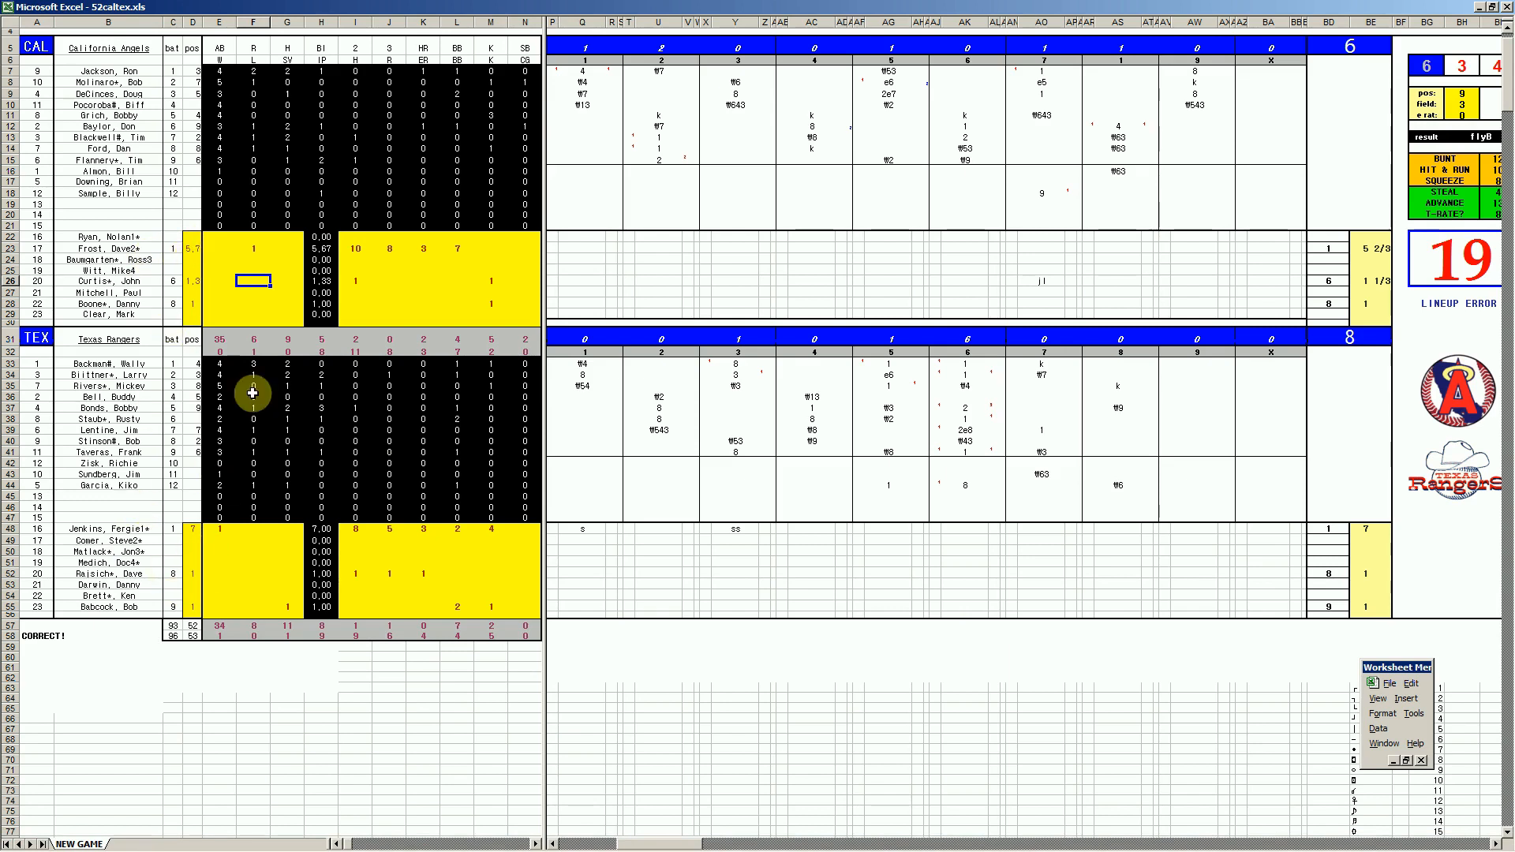
click(582, 71)
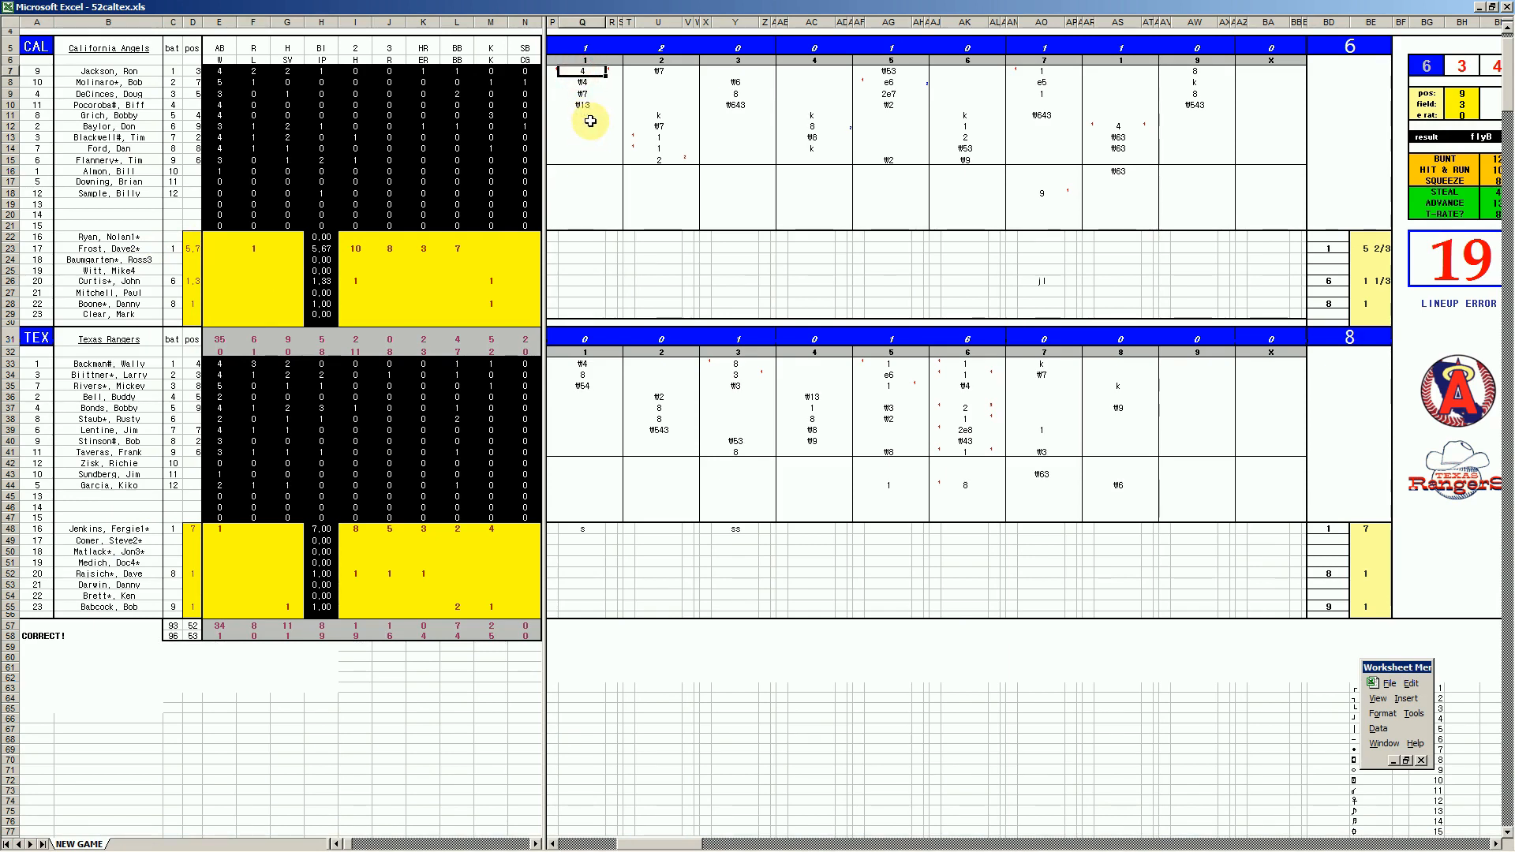
click(659, 159)
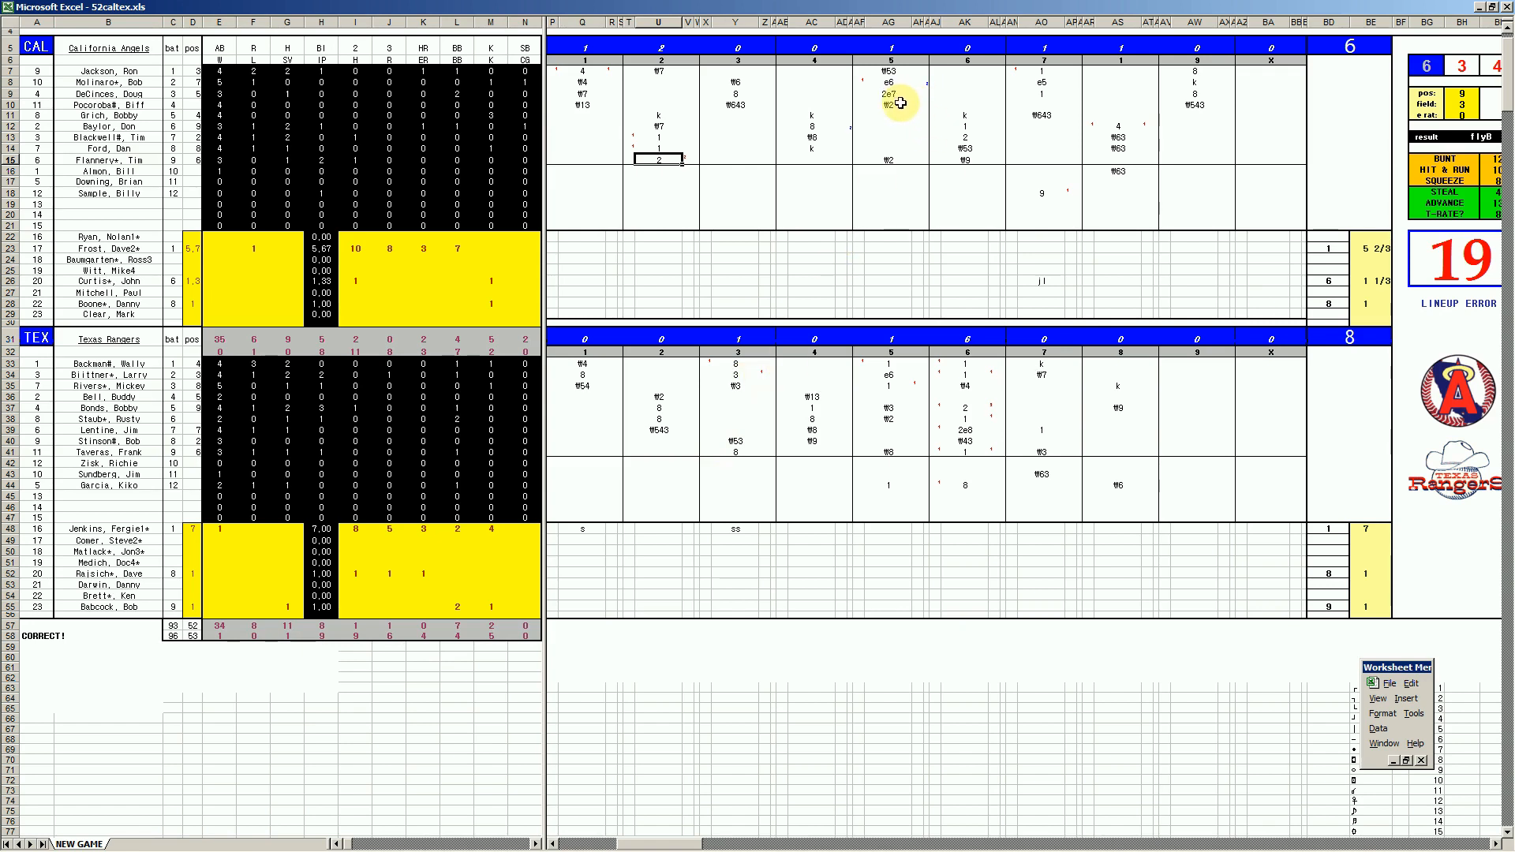
click(895, 375)
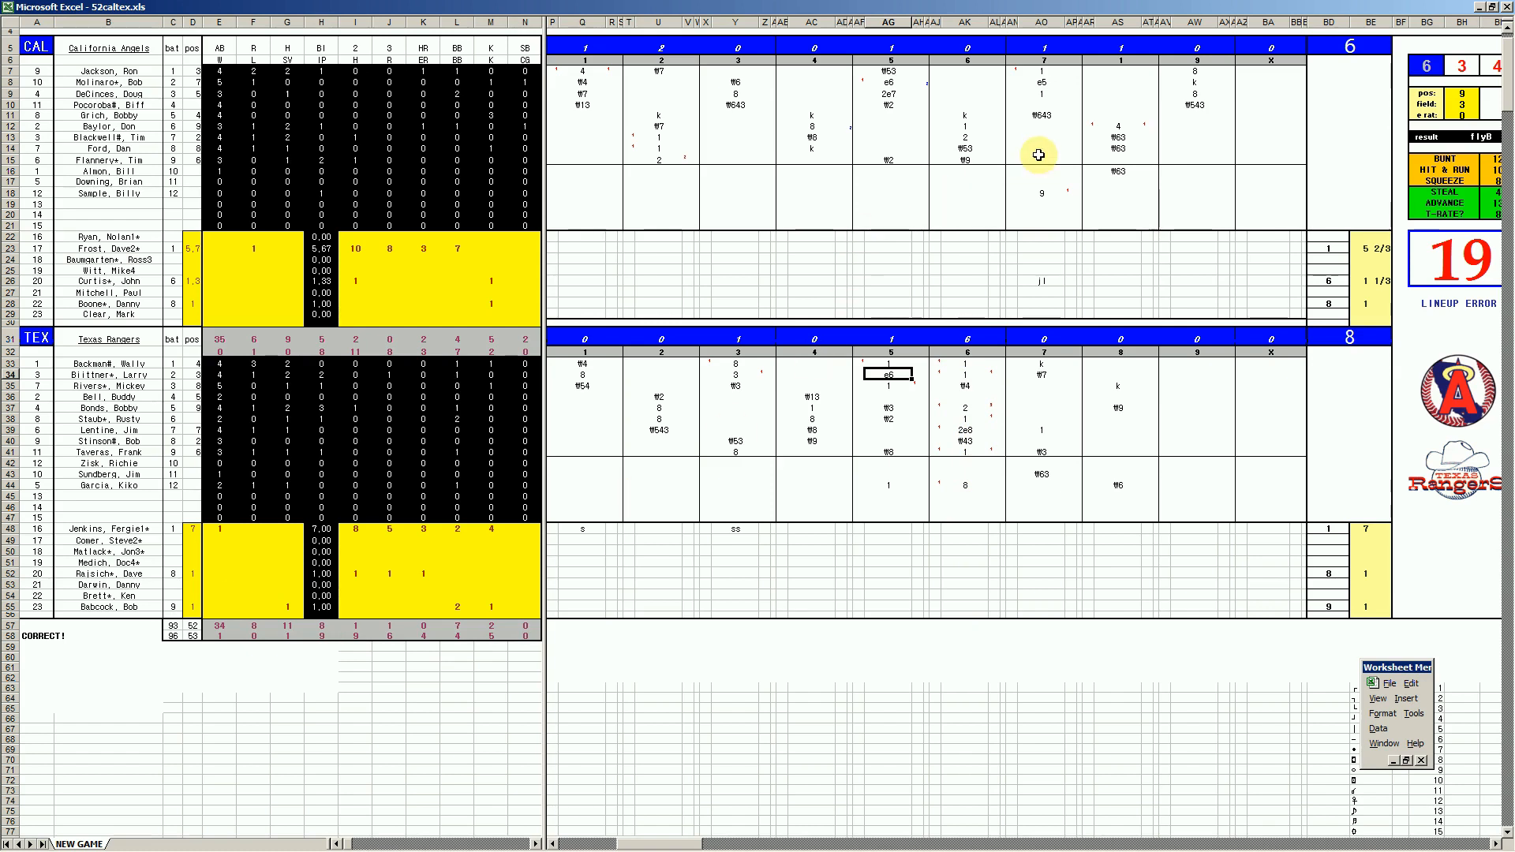
click(1041, 82)
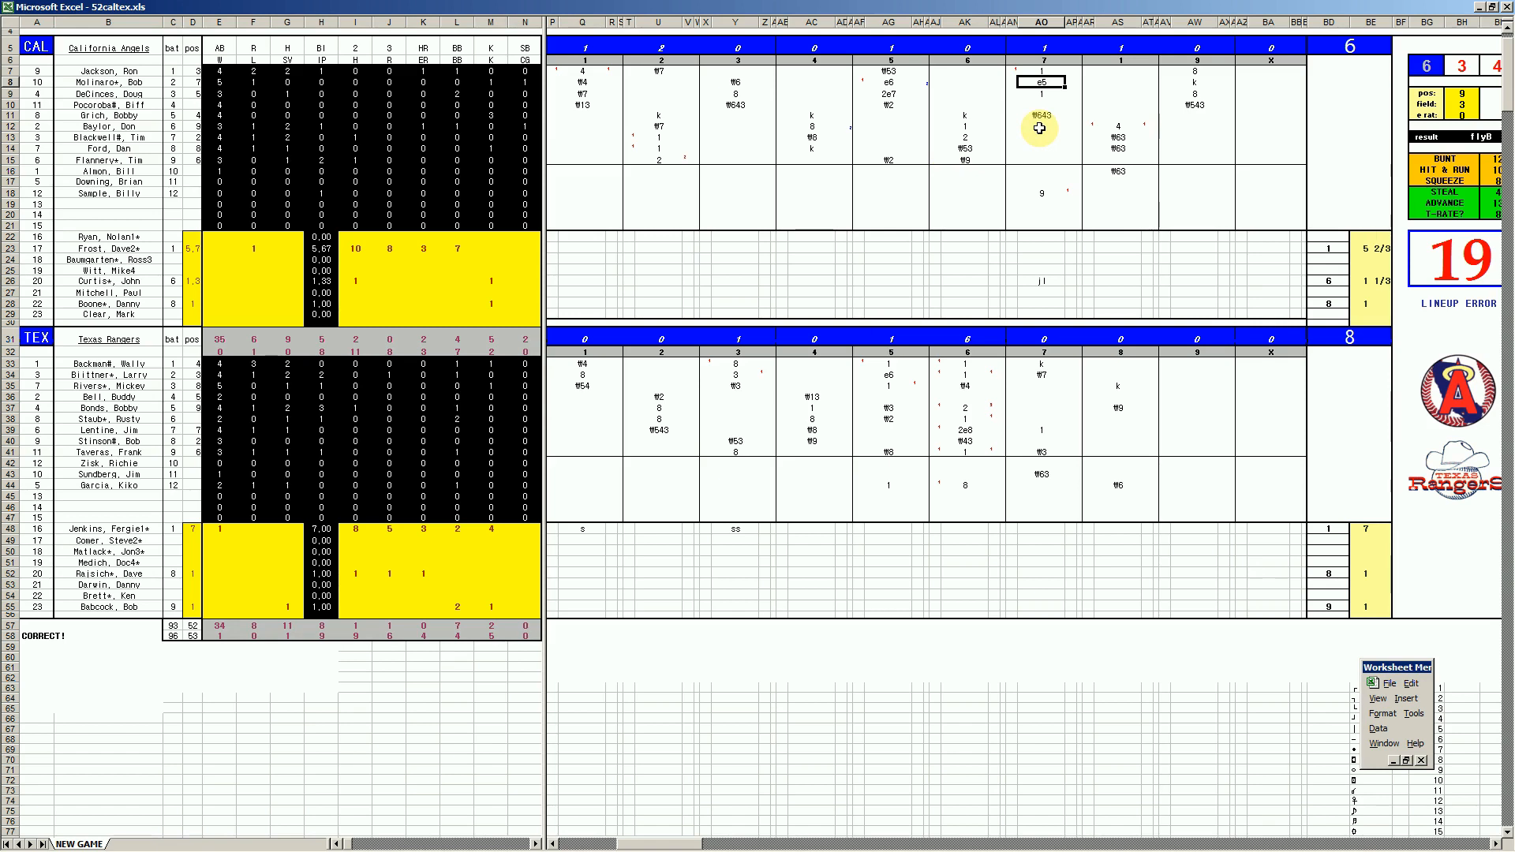
click(1119, 127)
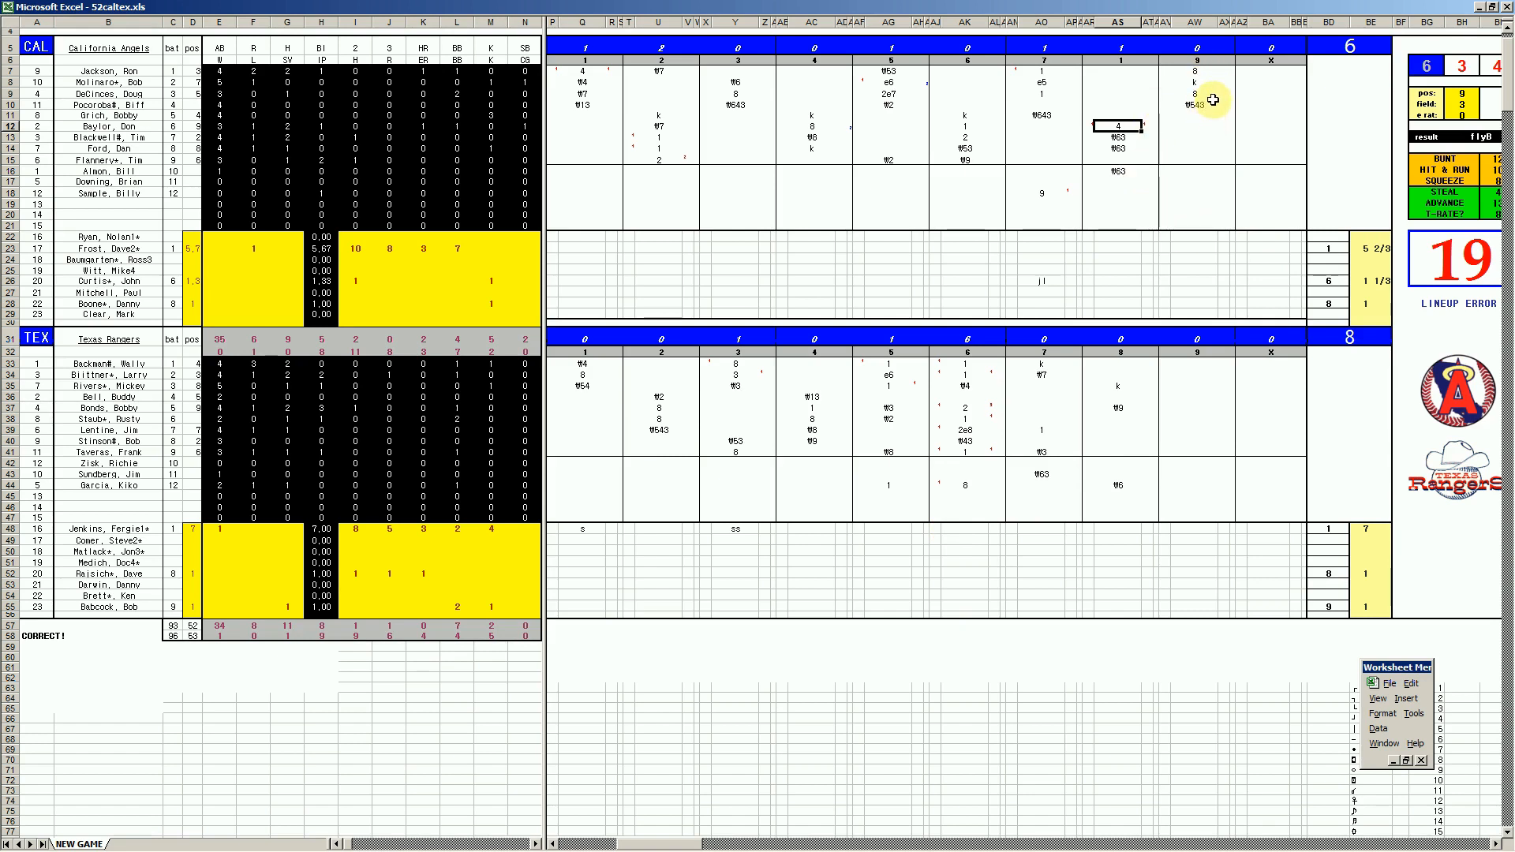
click(1192, 115)
click(1192, 105)
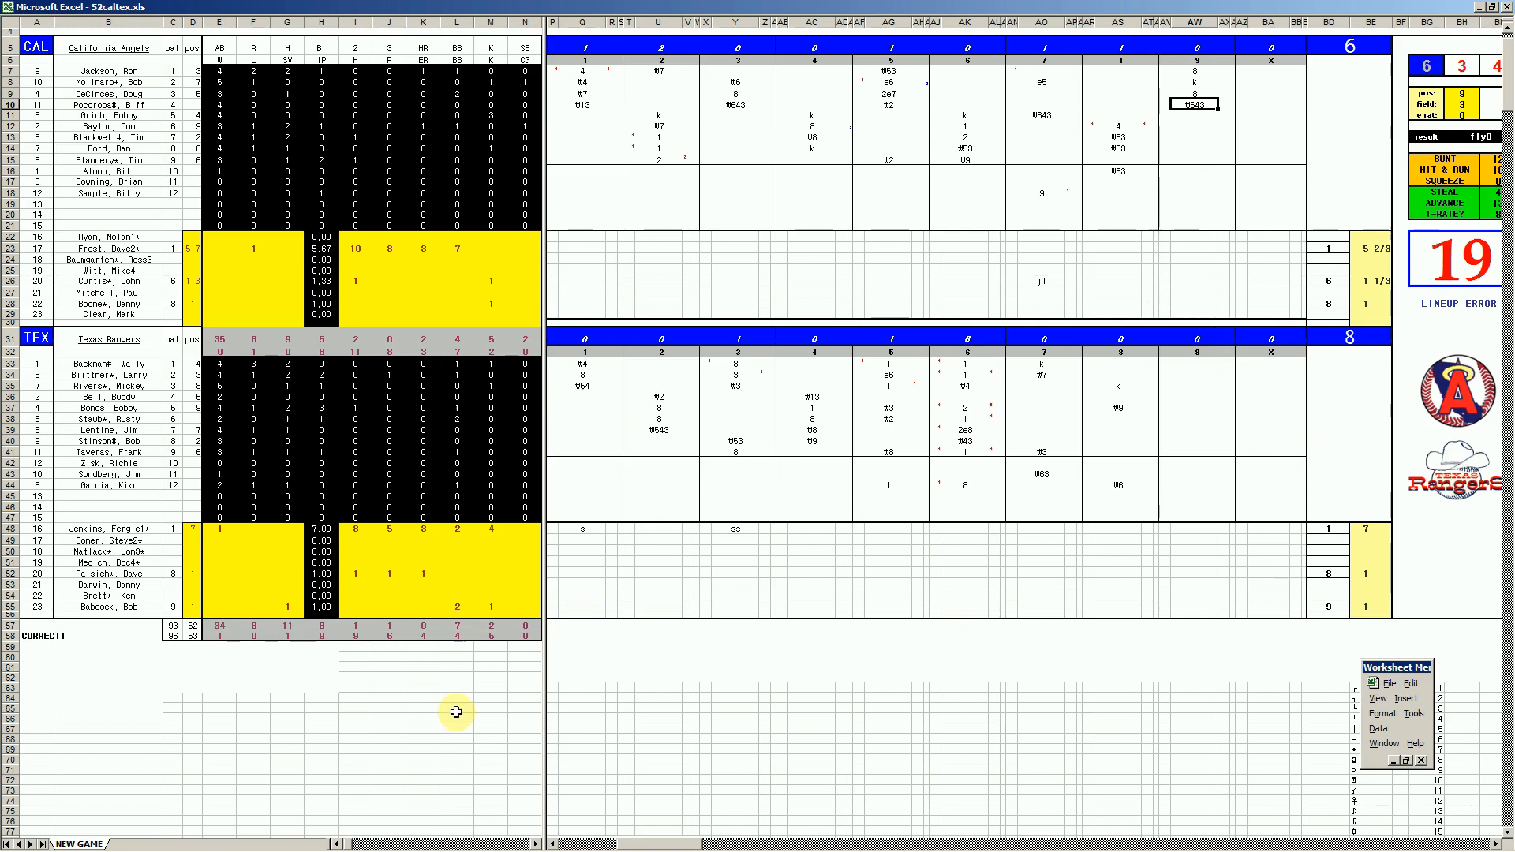
- Close the 52caltex.xls workbook without saving its changes
mouse_move(407, 848)
right_click(537, 846)
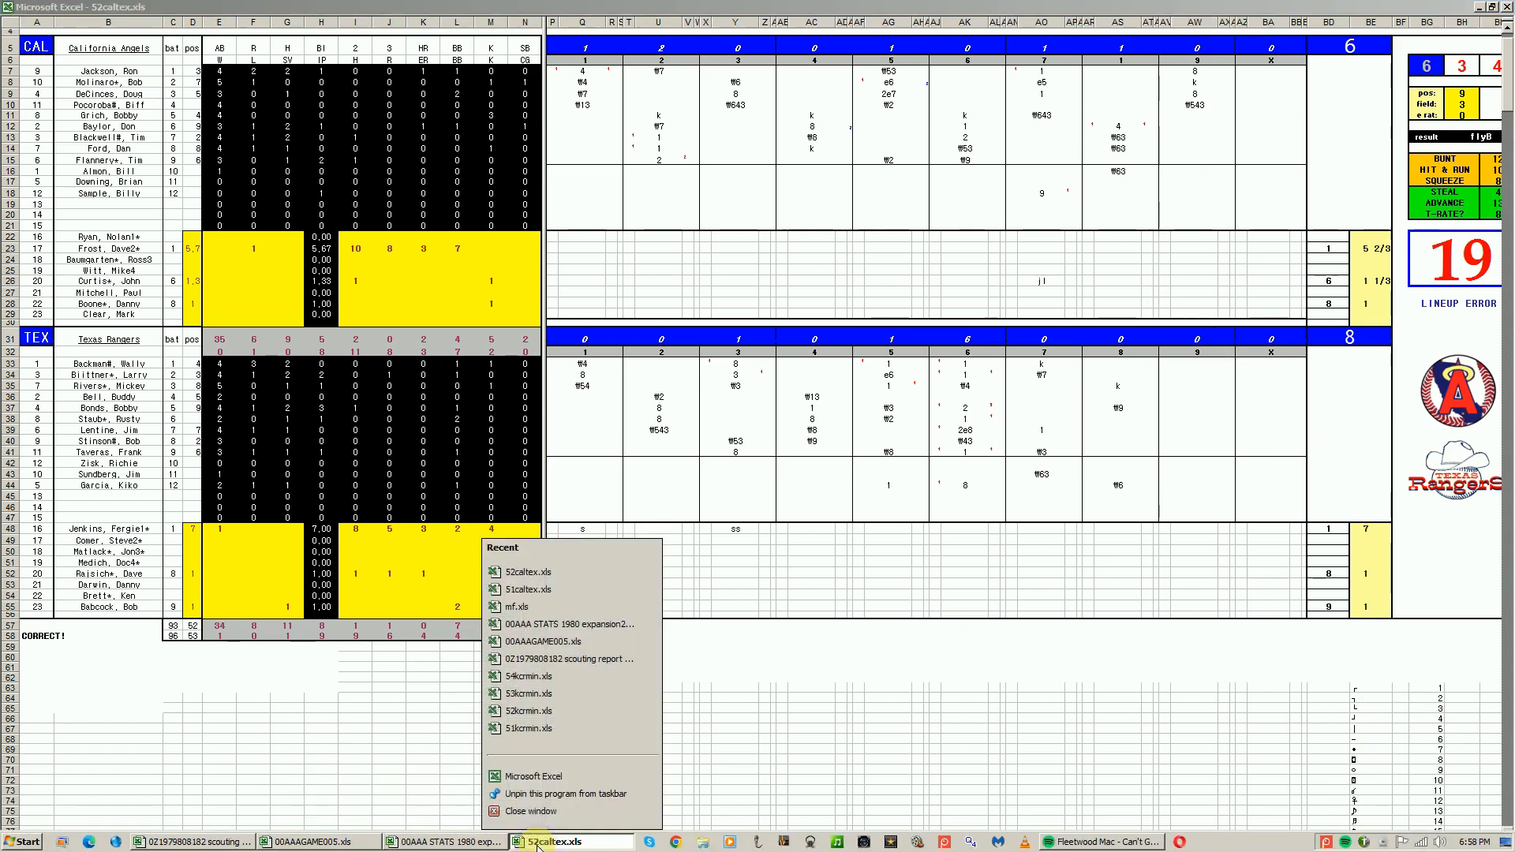
click(534, 812)
click(745, 472)
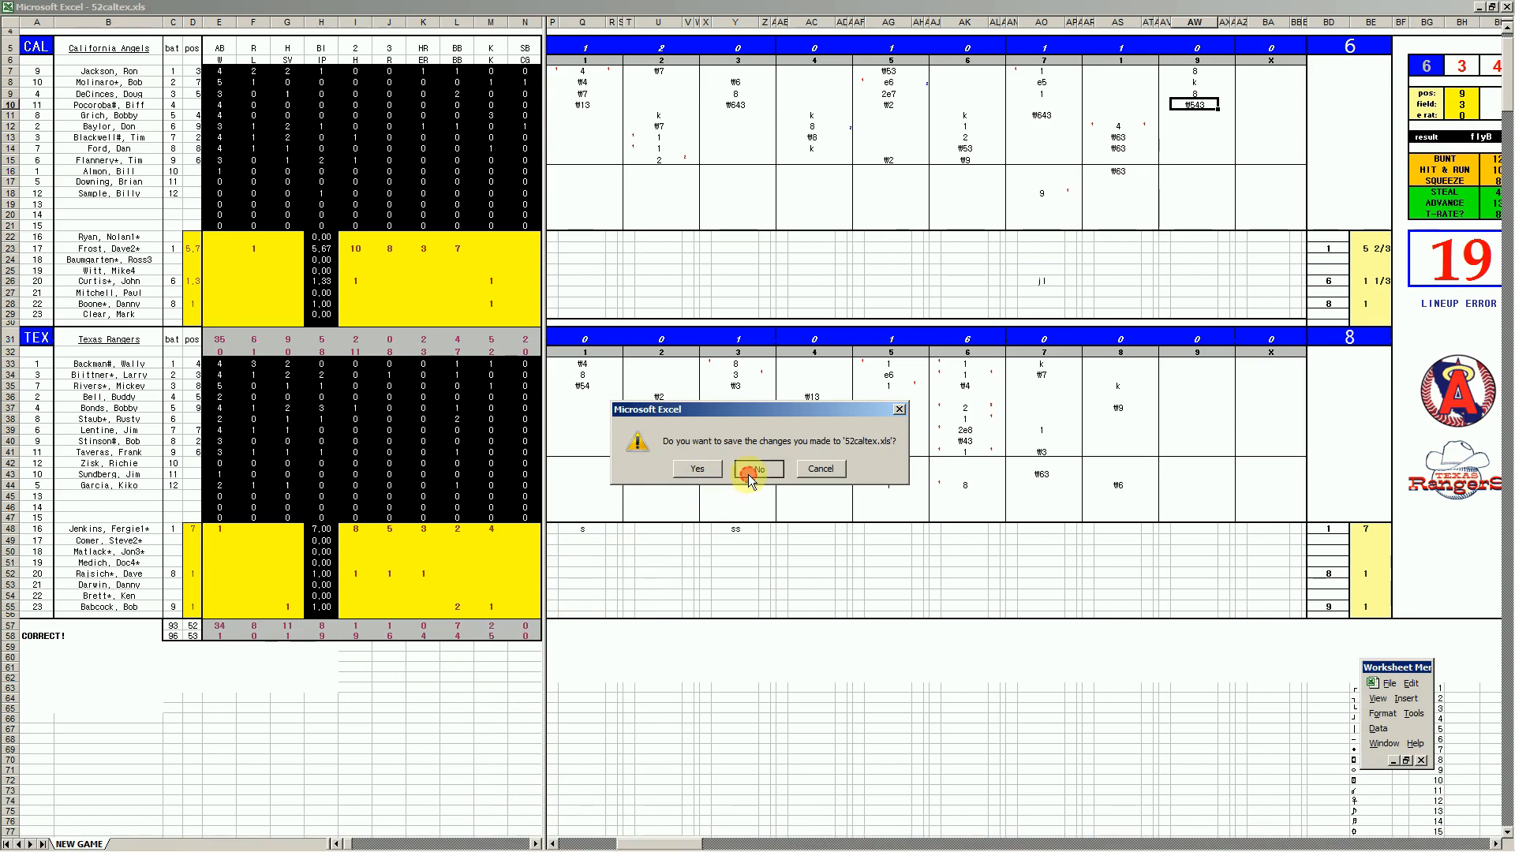
- Examine the AL West standings on the print sheet of the 00AAA STATS 1980 workbook, going through all four teams
mouse_move(430, 848)
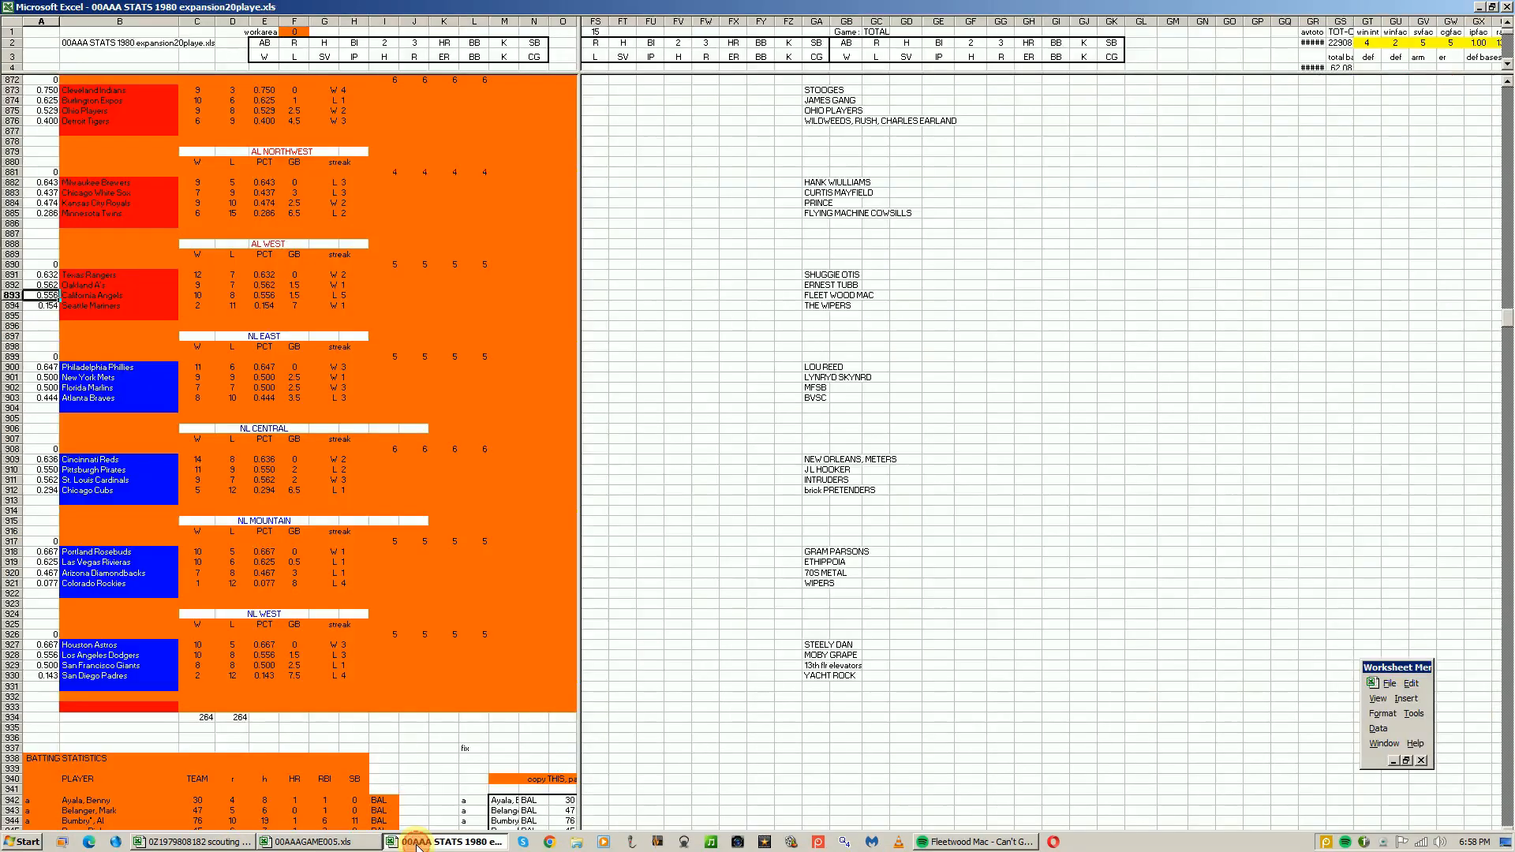
click(444, 842)
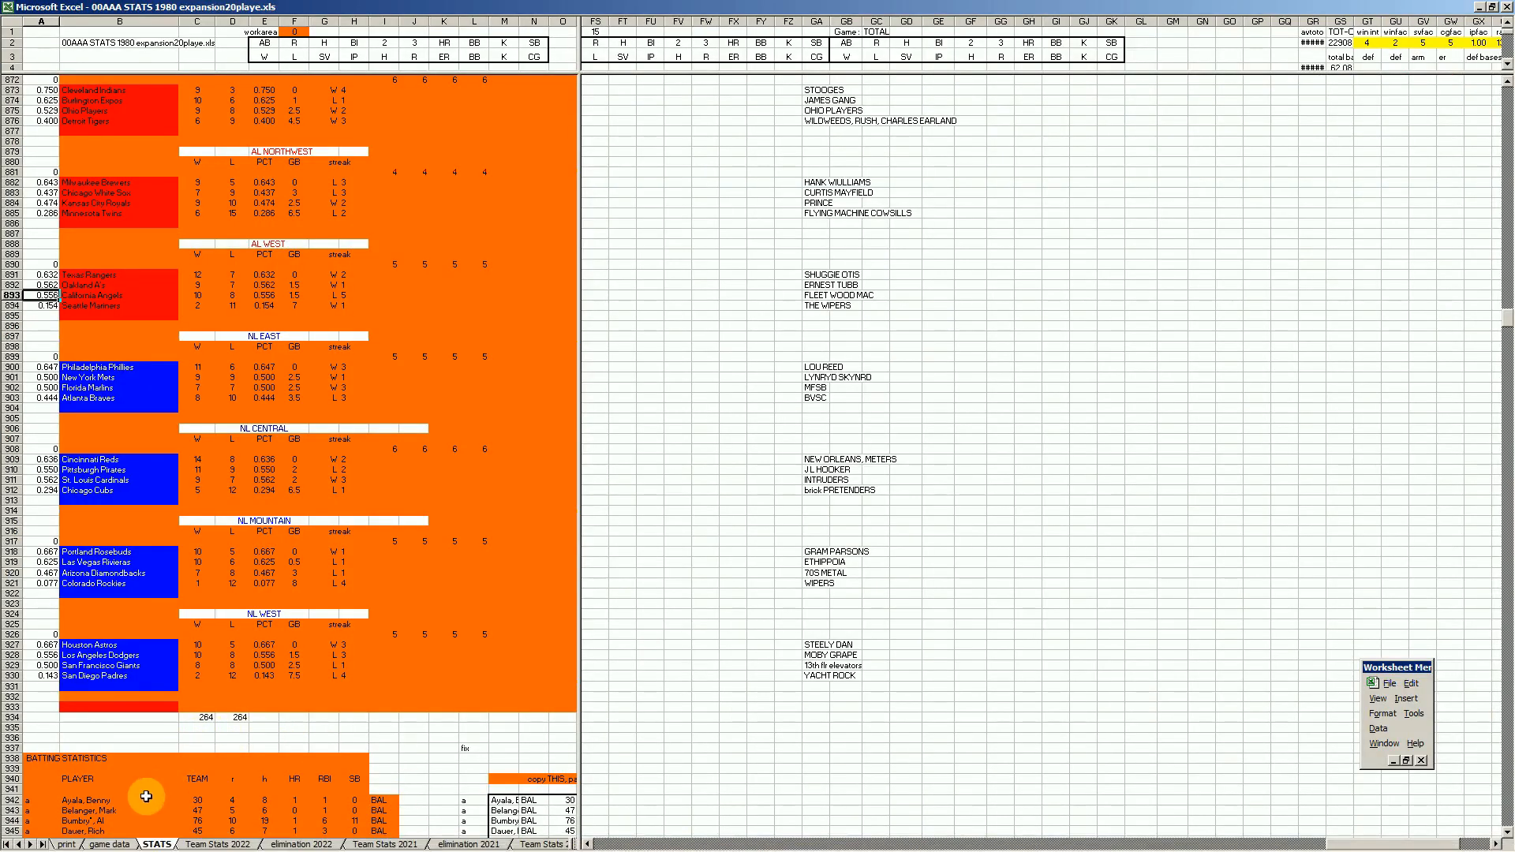
click(70, 843)
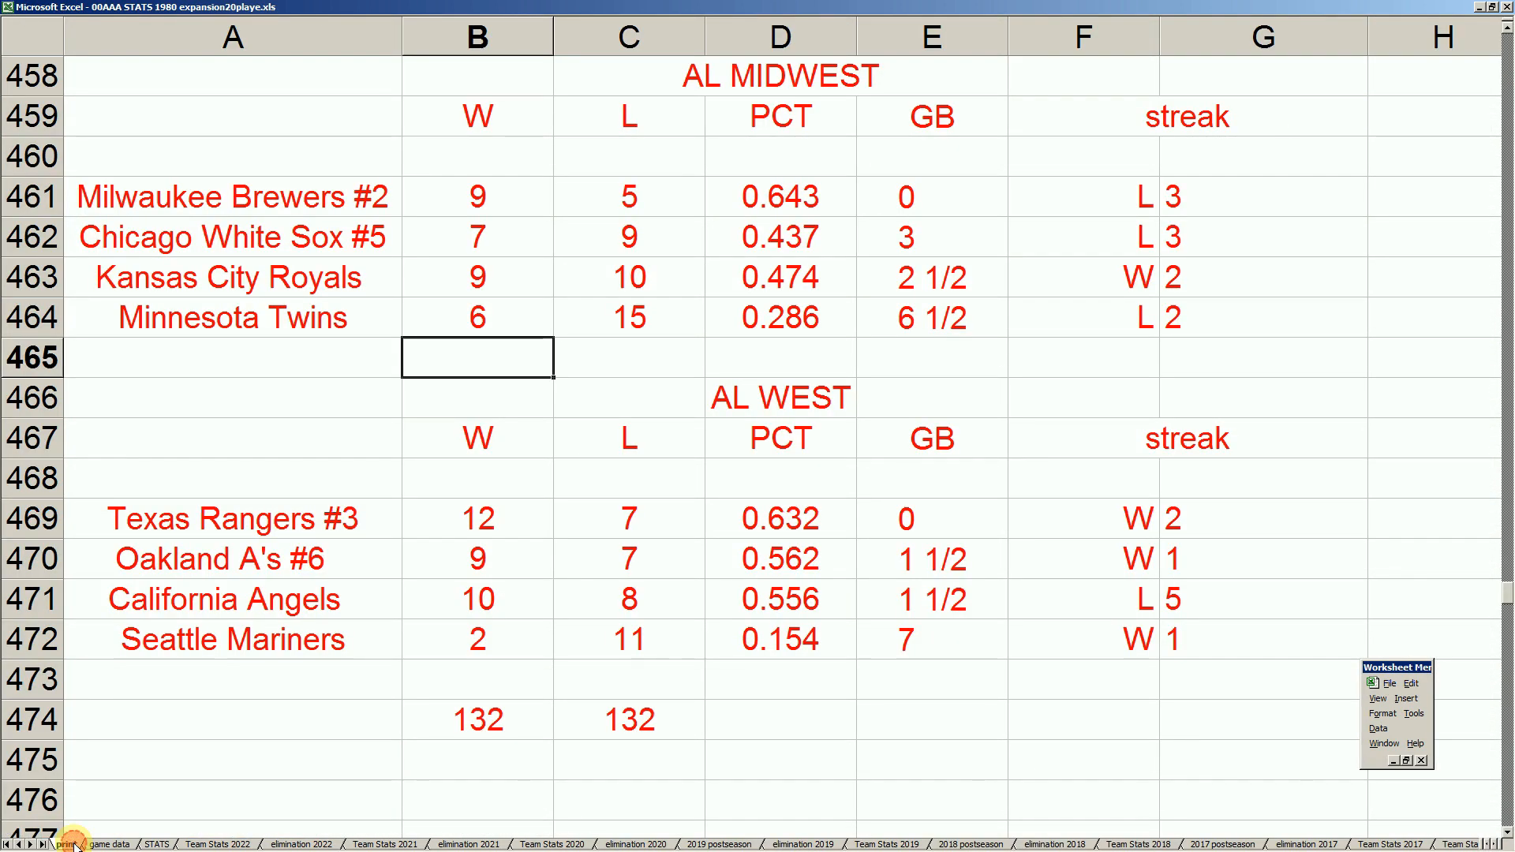
click(236, 607)
click(275, 520)
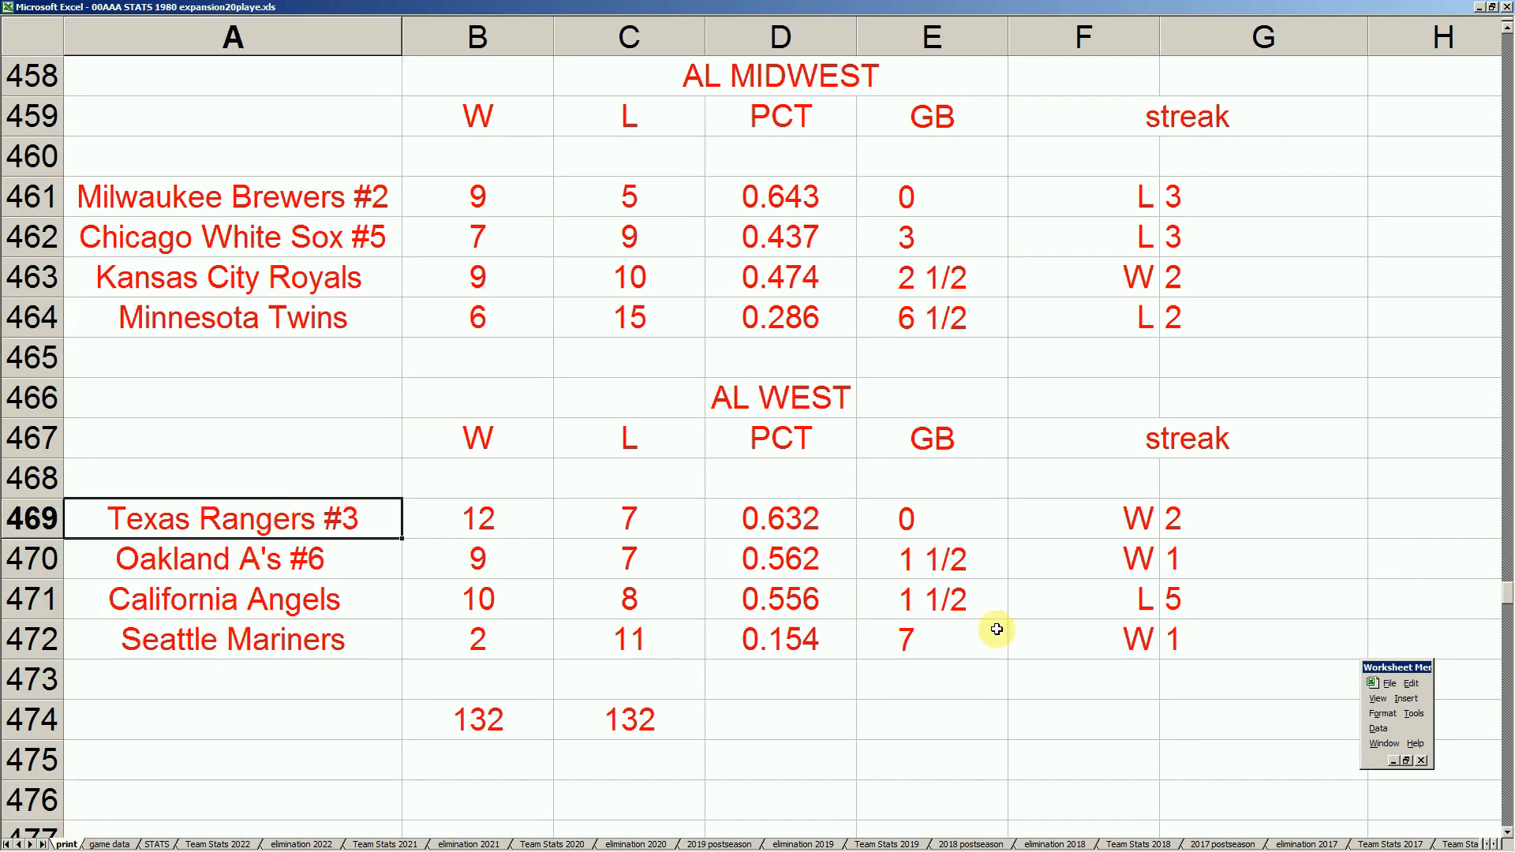
drag(297, 518, 1176, 629)
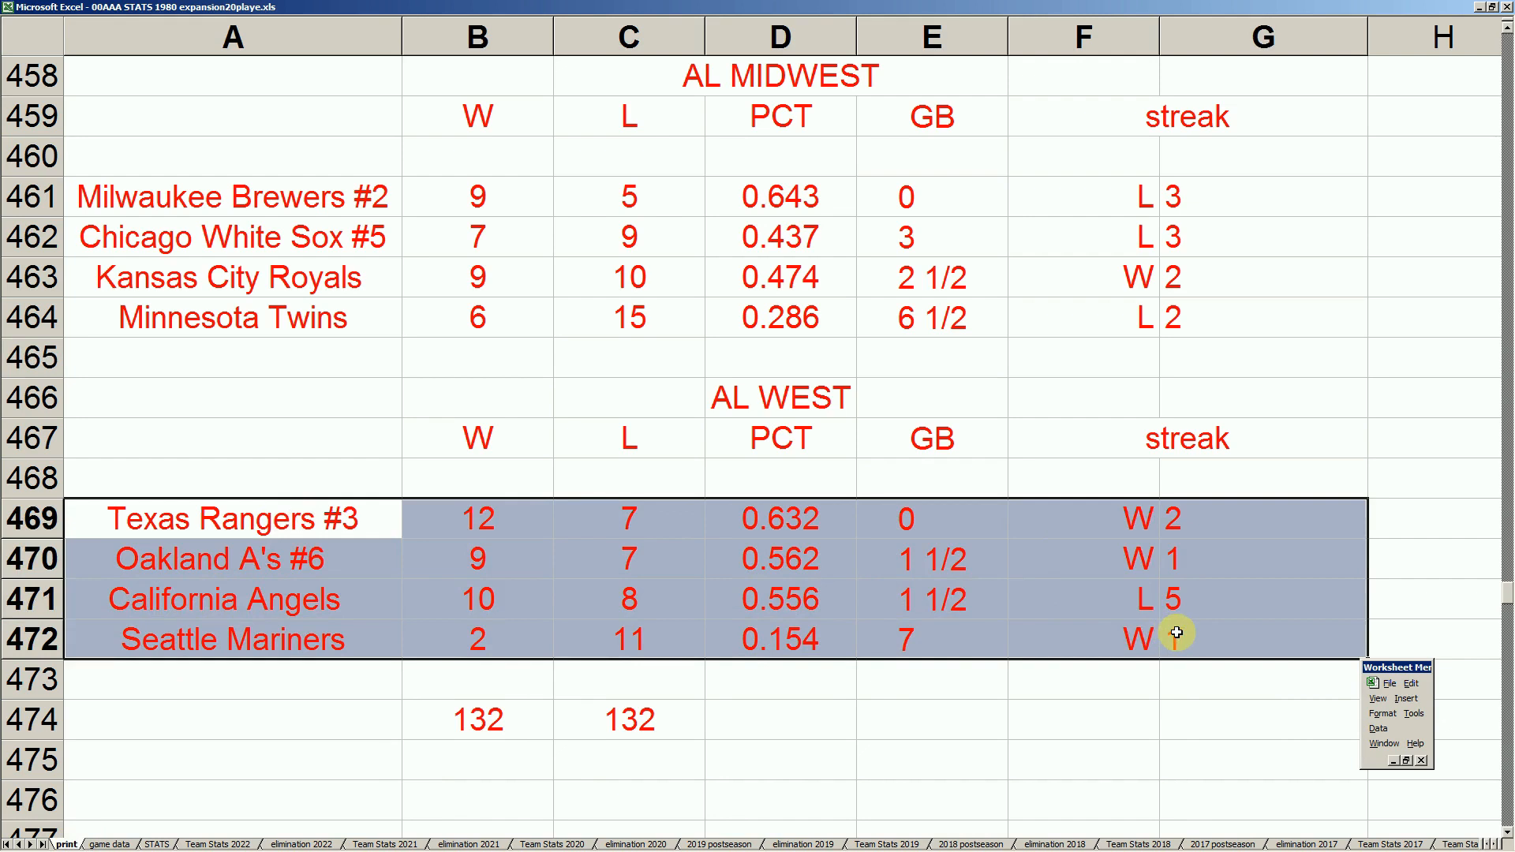
click(289, 578)
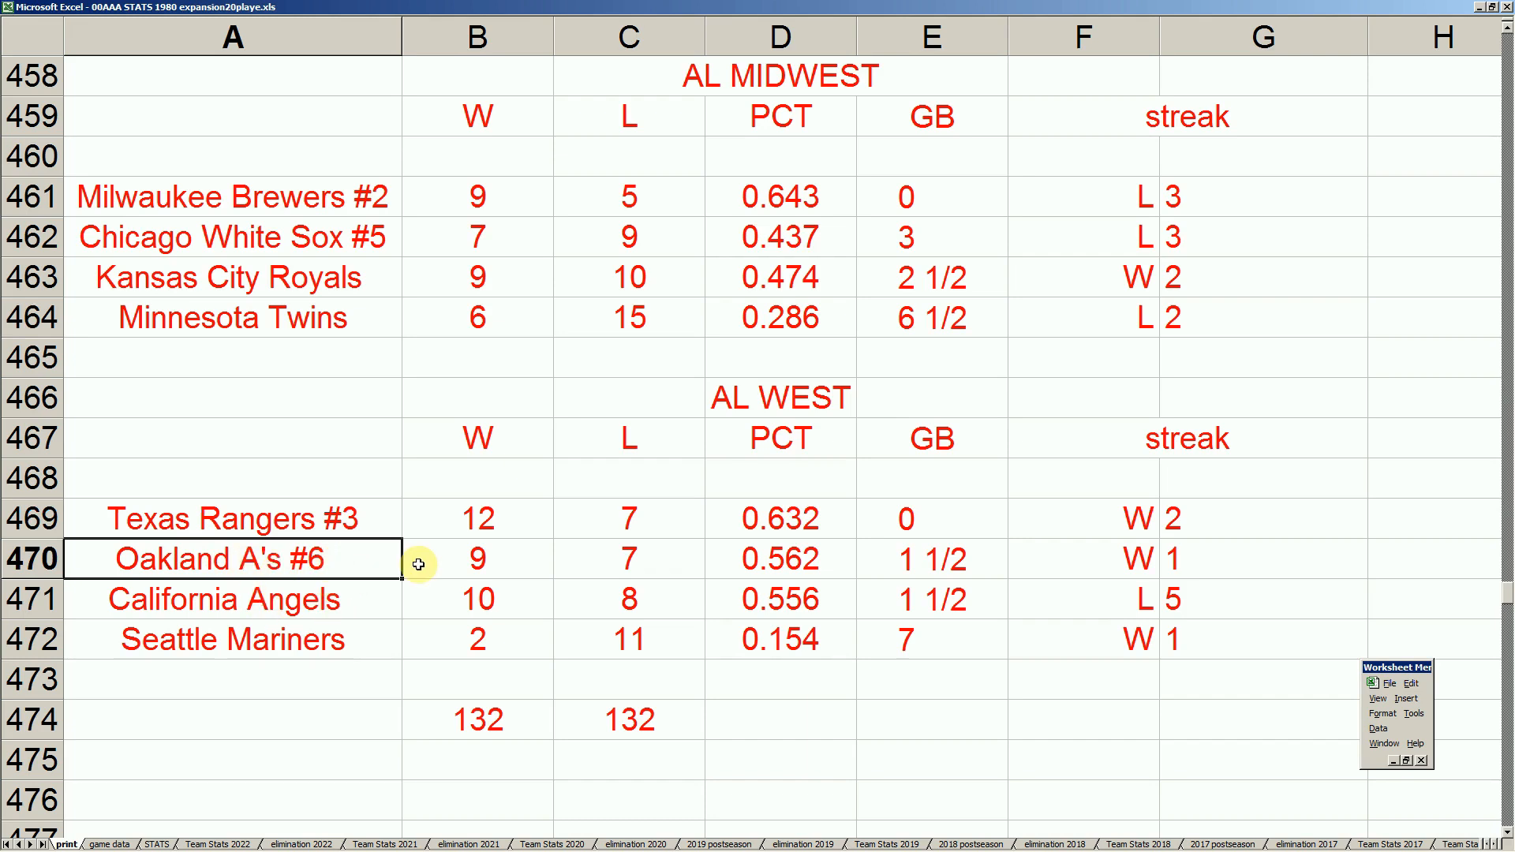
click(362, 601)
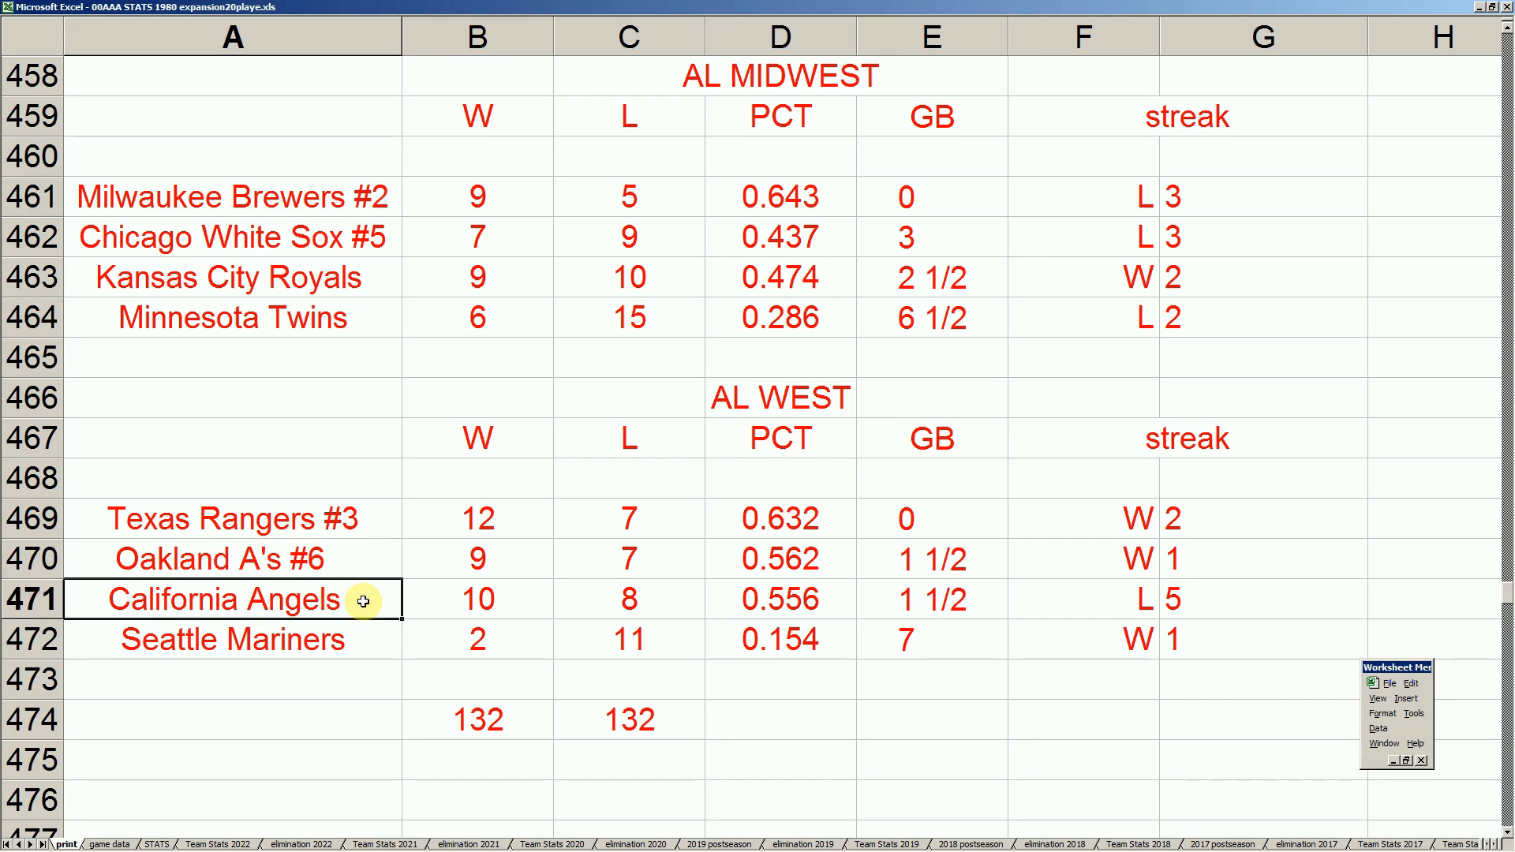
click(359, 523)
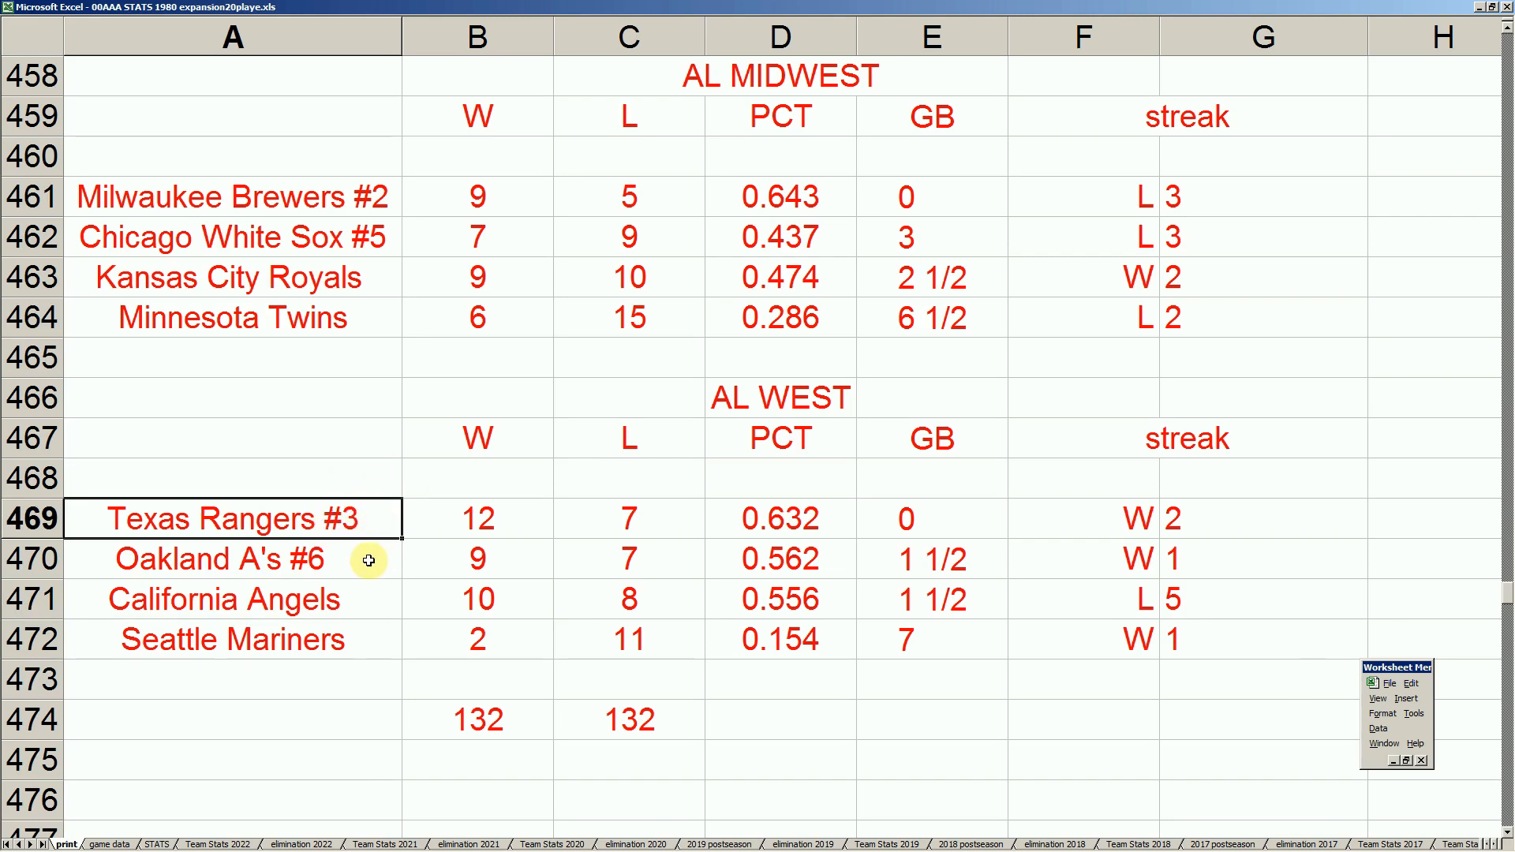
click(374, 635)
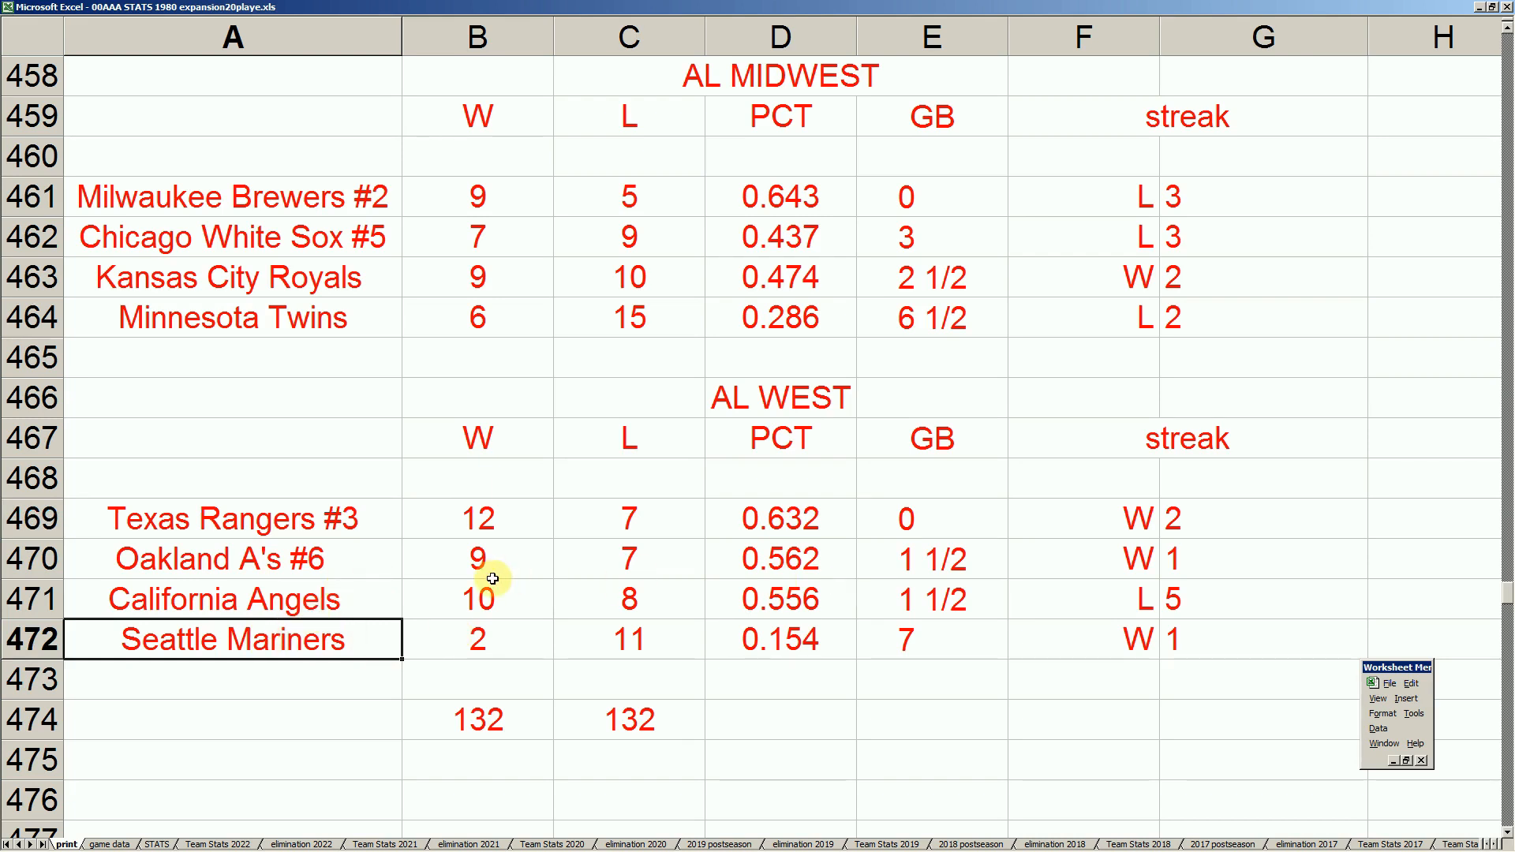
- Return to the 00AAAGAME005.xls scoresheet and select the first-inning cell of the Texas Rangers' leadoff batter
click(319, 846)
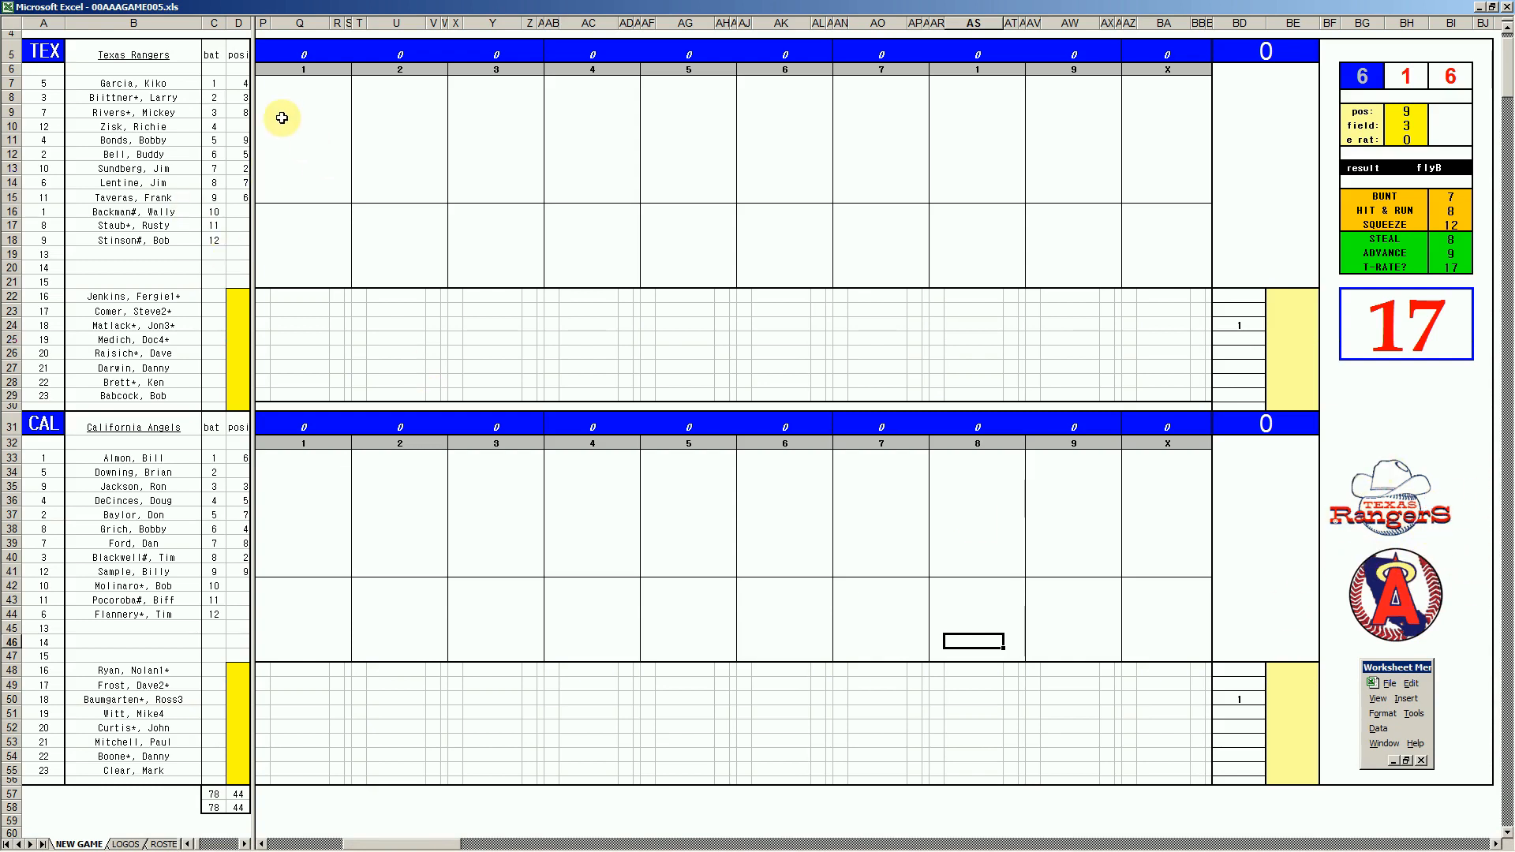
click(294, 82)
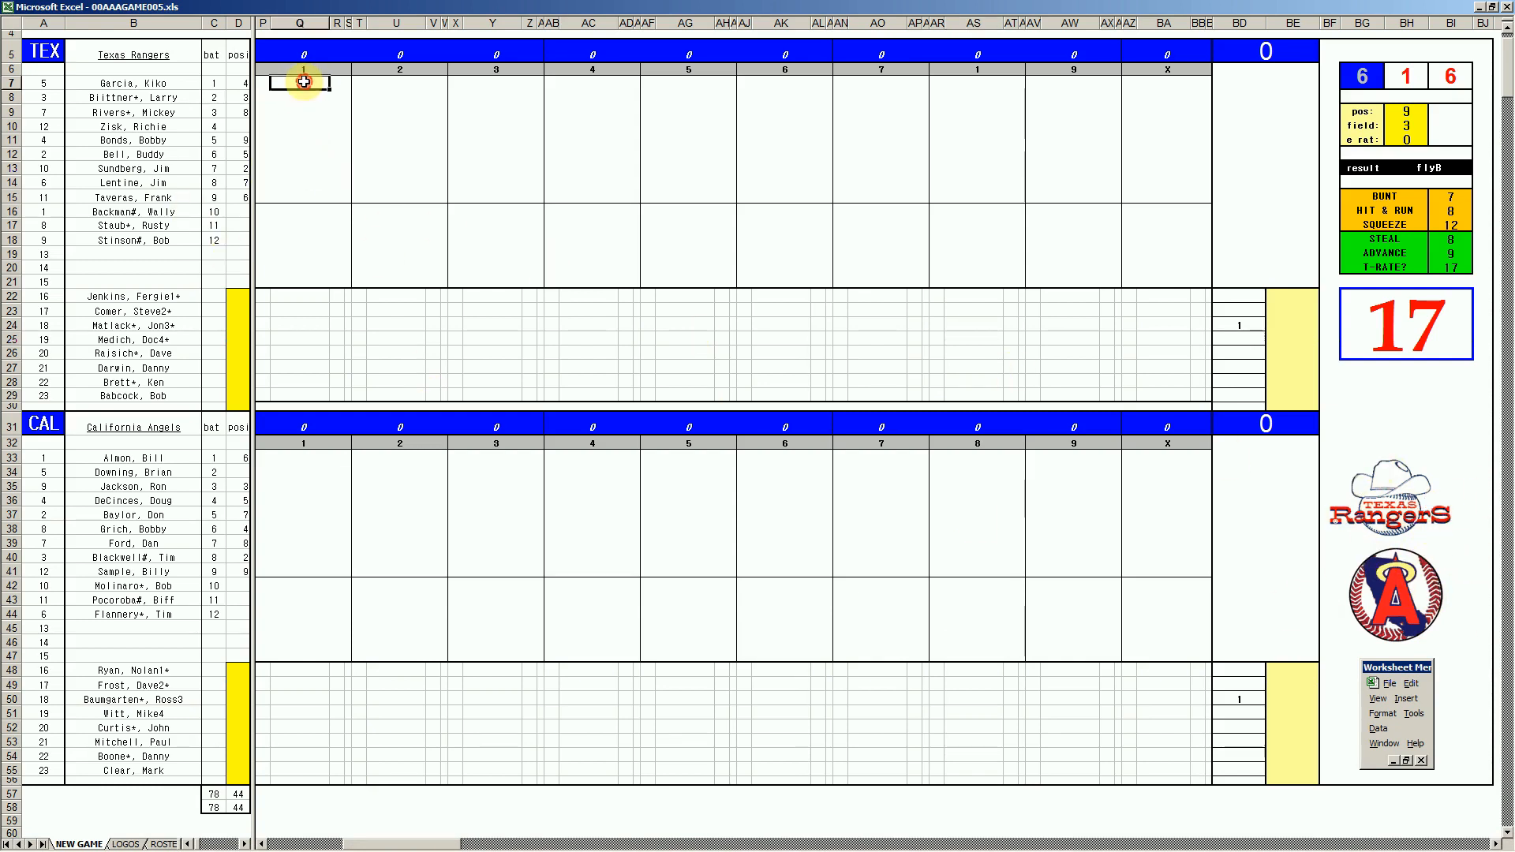